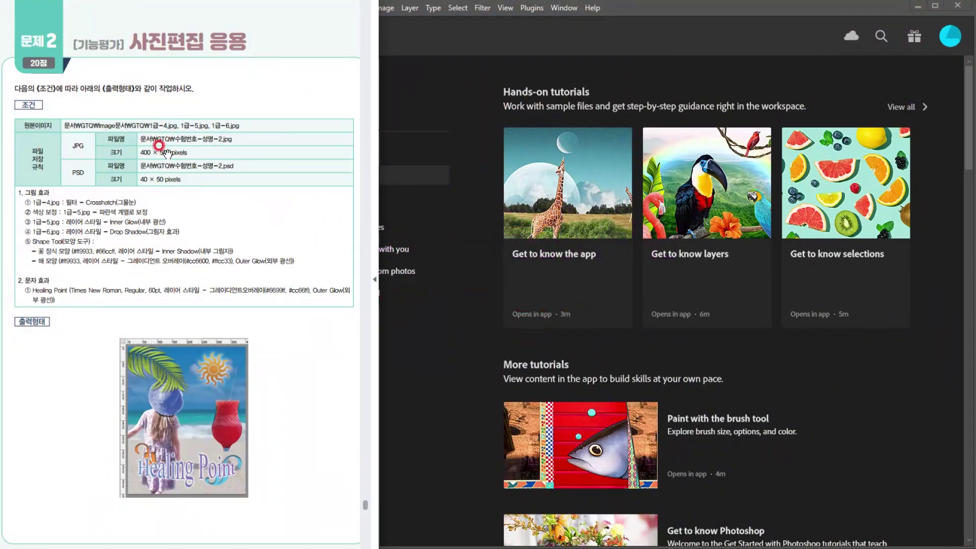
- Create a new document of 400 × 500 pixels at 72 pixels/inch in RGB Color with a white background
click(457, 93)
click(346, 84)
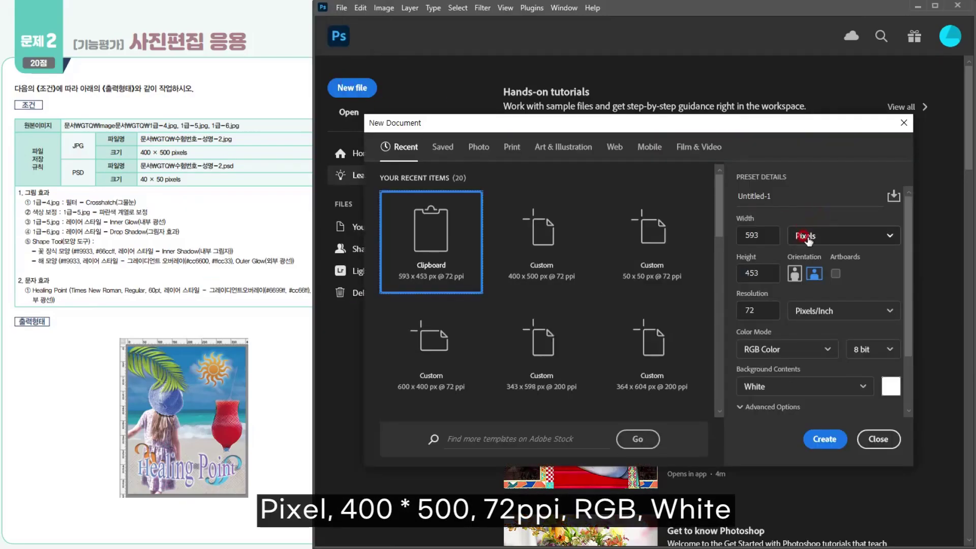
double_click(738, 233)
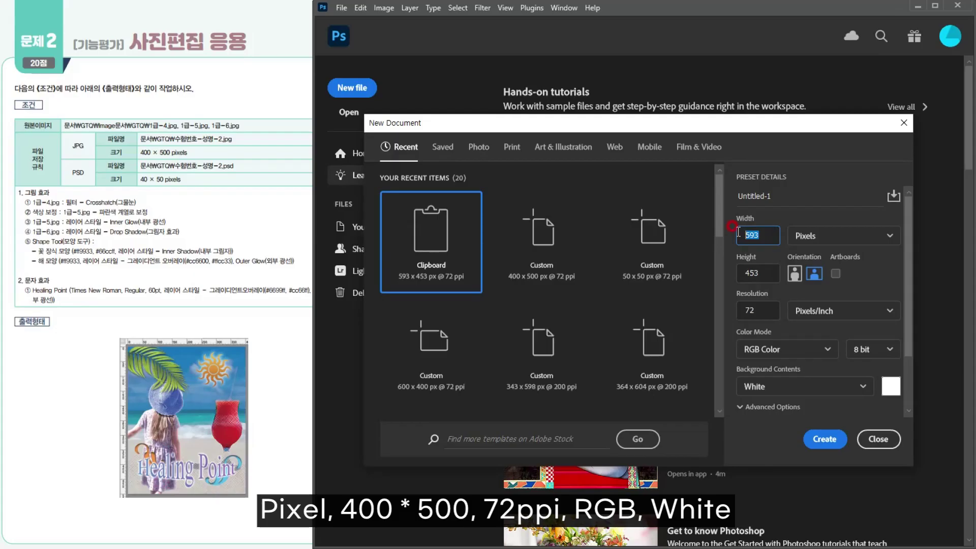
key(Tab)
text(500)
click(757, 307)
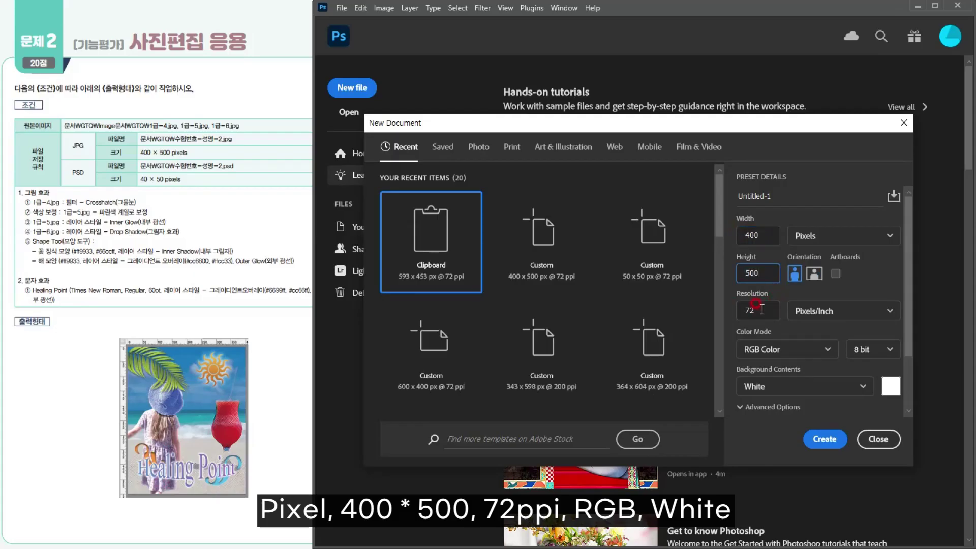
click(756, 348)
click(768, 384)
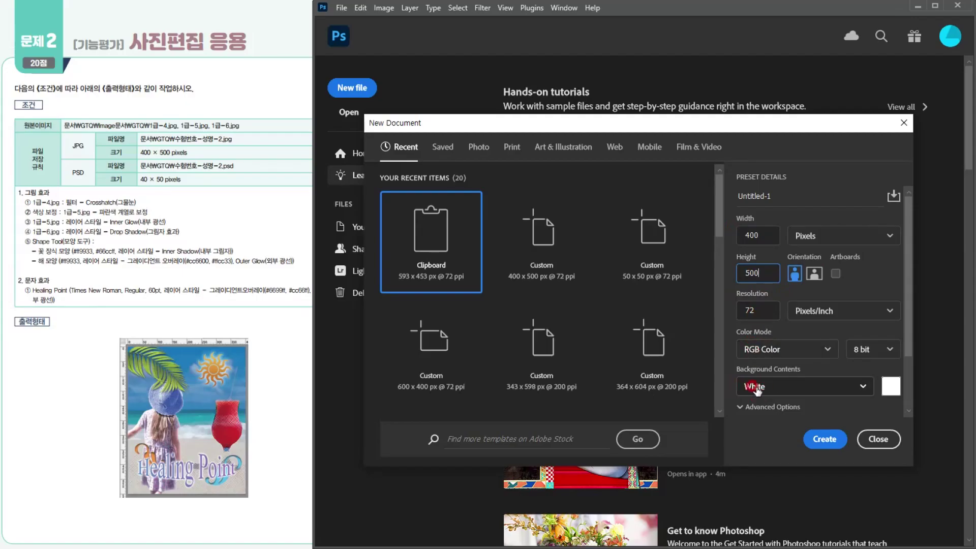
click(823, 438)
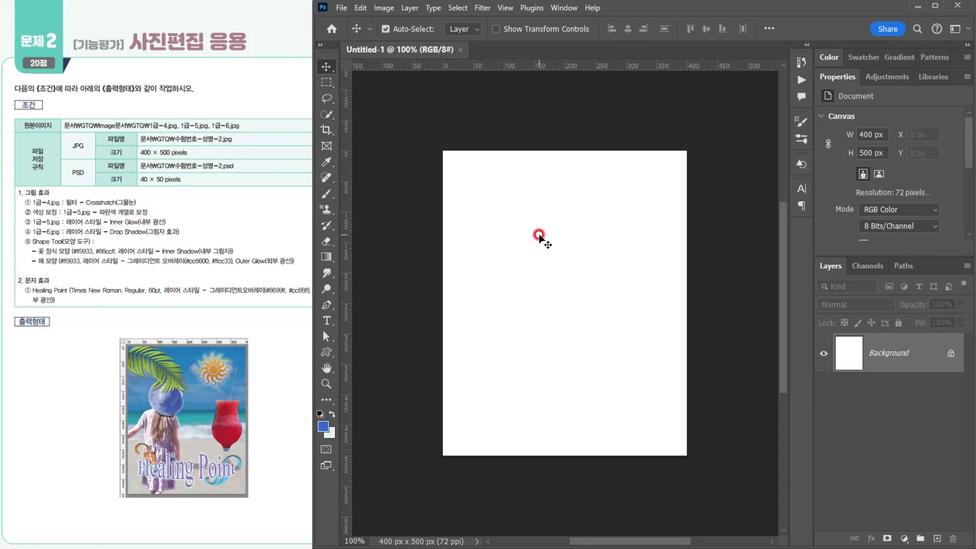
- Display the rulers and the grid over the blank canvas
key(ctrl+r)
key(ctrl+r)
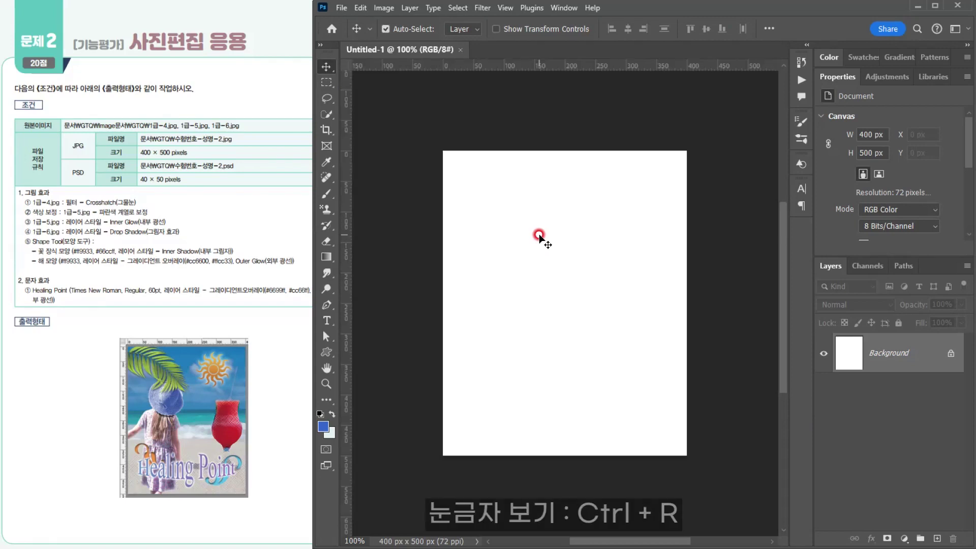
key(ctrl+apostrophe)
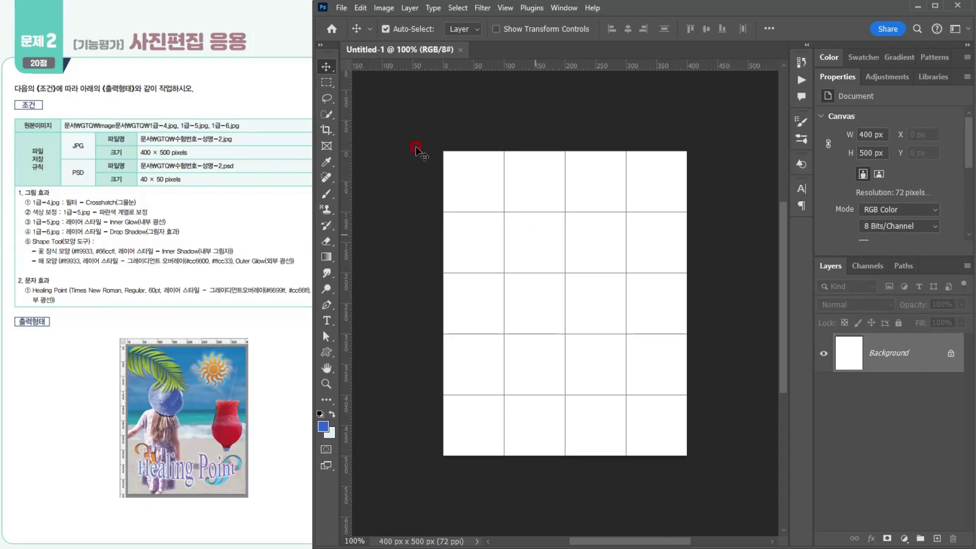
- Save the document in Photoshop format in the GTQ folder as 수험번호-성명-2
click(339, 8)
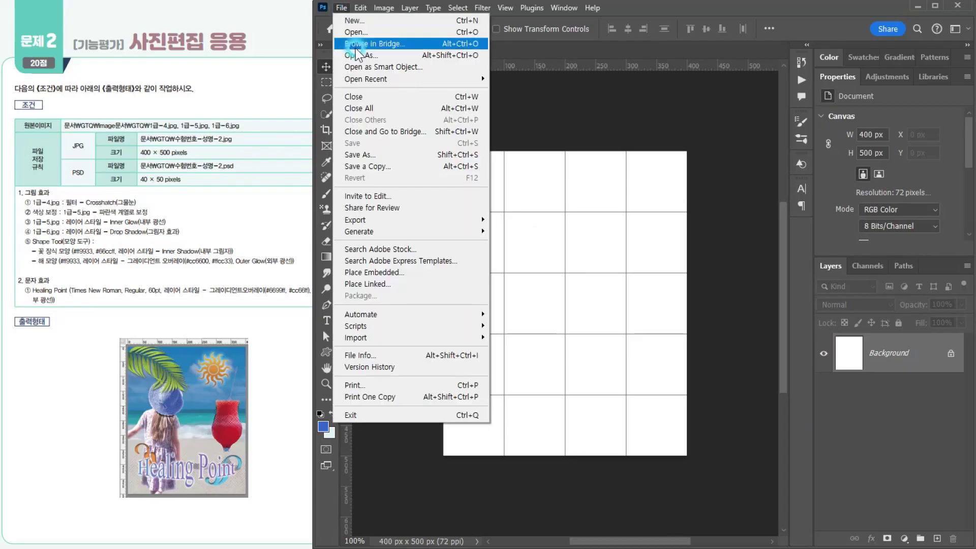
click(378, 154)
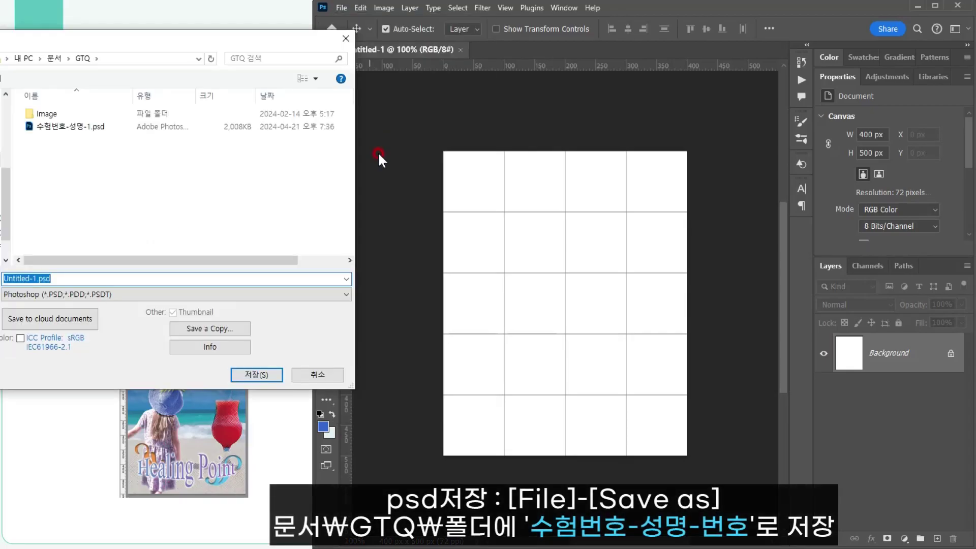
click(74, 127)
double_click(75, 278)
mouse_move(52, 279)
mouse_down()
mouse_move(94, 281)
mouse_move(69, 279)
mouse_up()
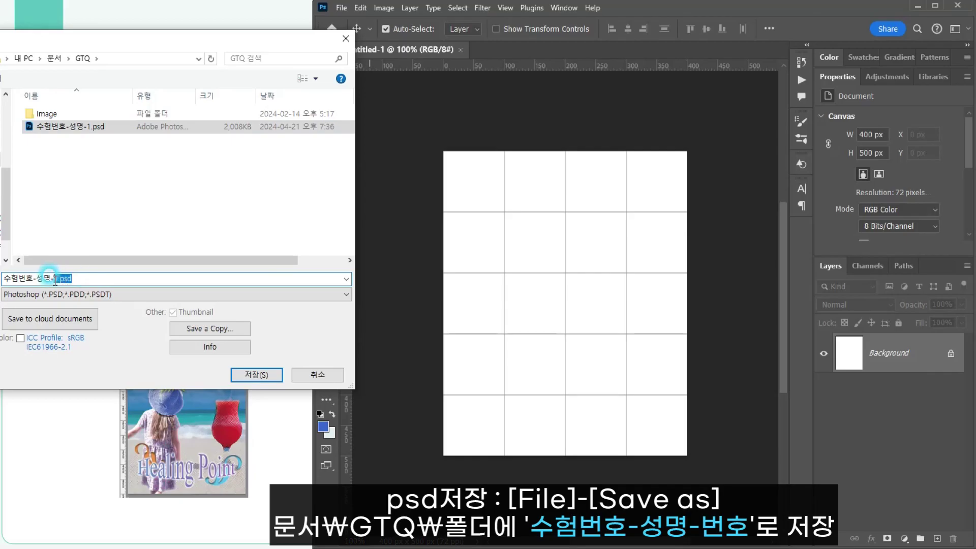
text(2)
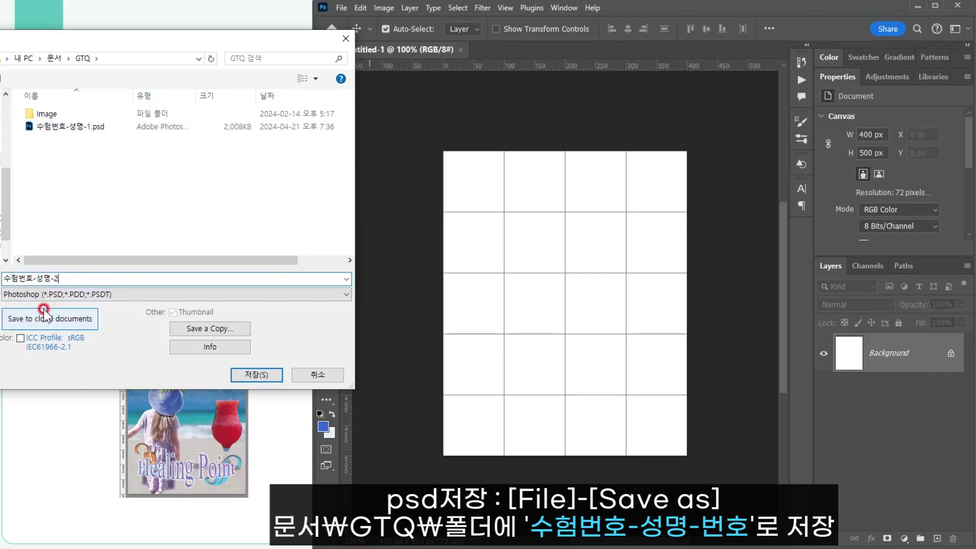
click(244, 374)
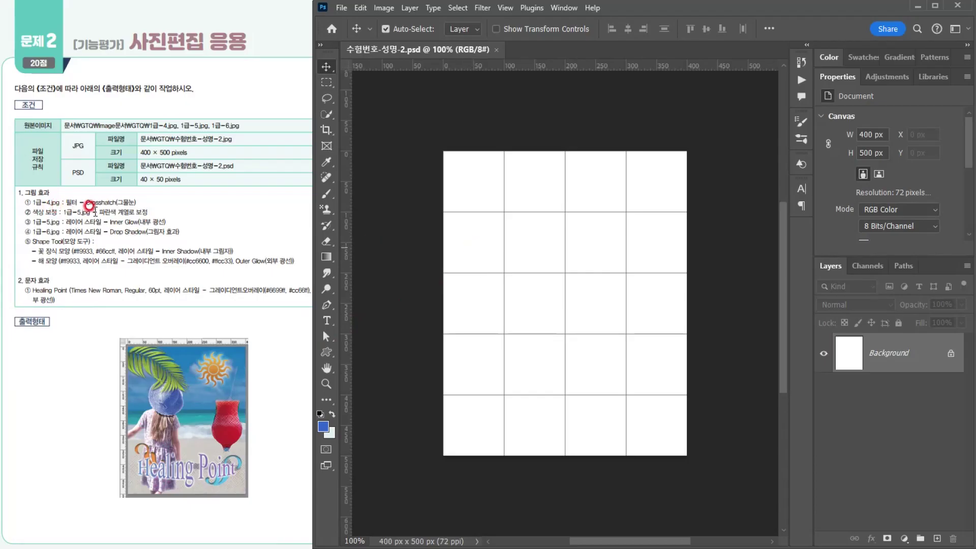
- Open the beach cocktail photo 1급-4.jpg from the GTQ Image folder
click(341, 8)
click(350, 34)
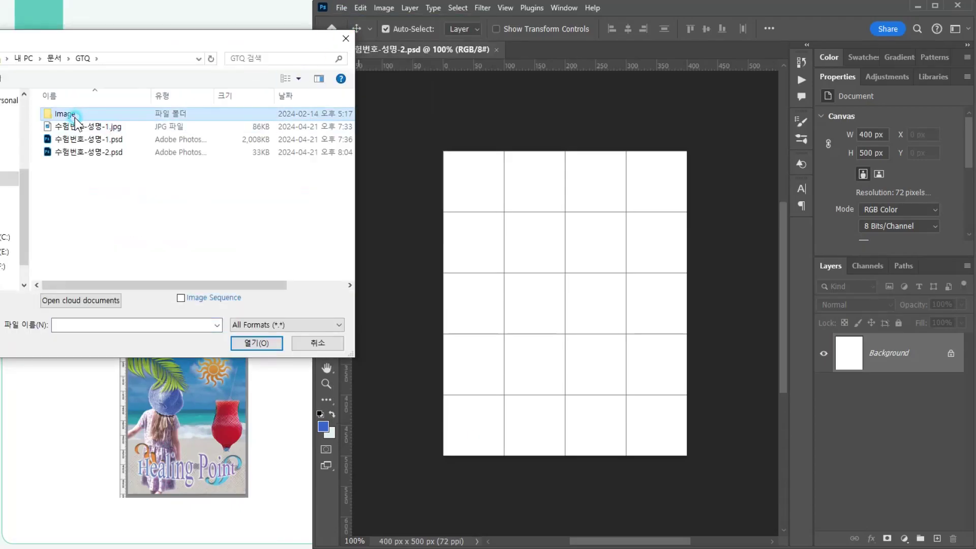
double_click(75, 120)
drag(142, 45, 131, 66)
click(275, 153)
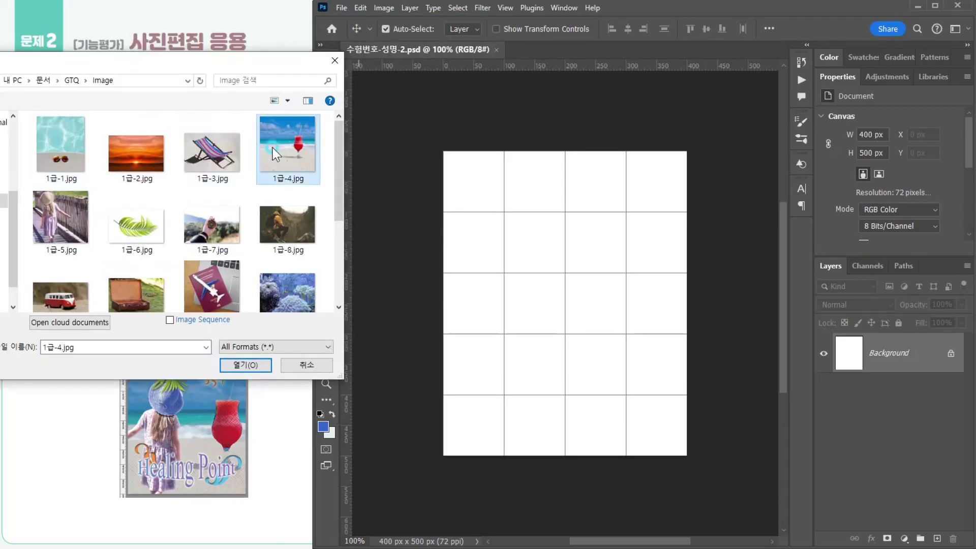
double_click(275, 152)
- Copy the whole 1급-4.jpg image and paste it into 수험번호-성명-2.psd
key(ctrl+a)
click(422, 51)
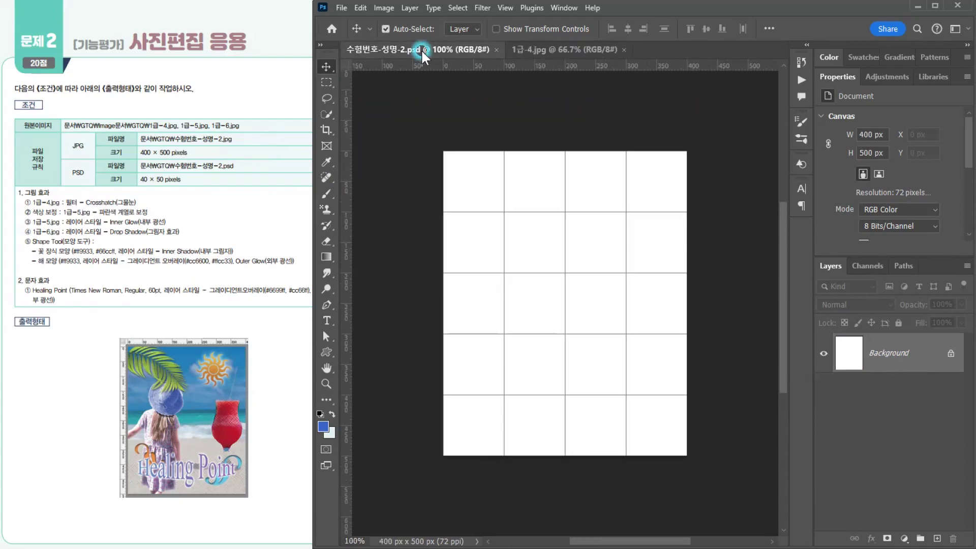
key(ctrl+v)
- Scale the pasted beach photo to about 54% so it covers the canvas, placing the cocktail near the canvas's right edge
key(ctrl+t)
drag(443, 151, 490, 225)
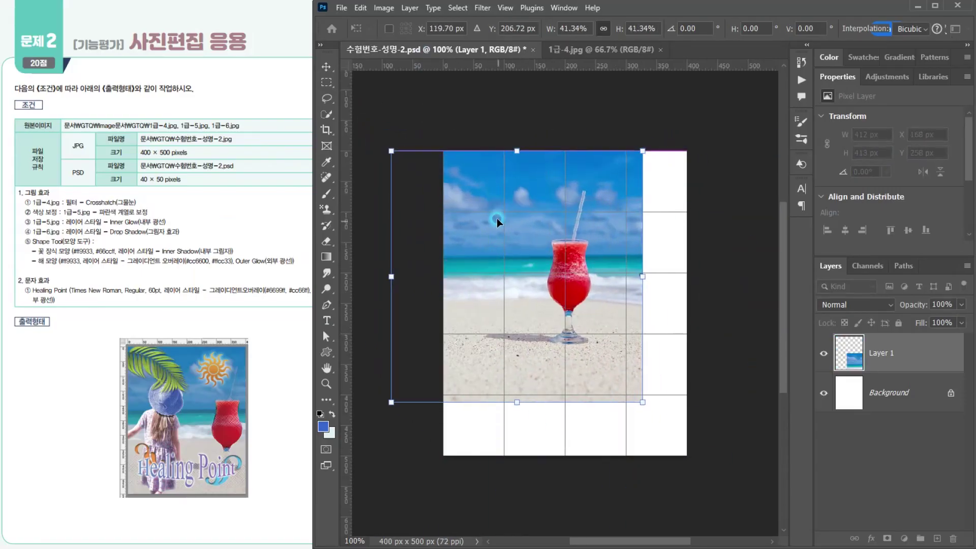
drag(639, 402, 715, 476)
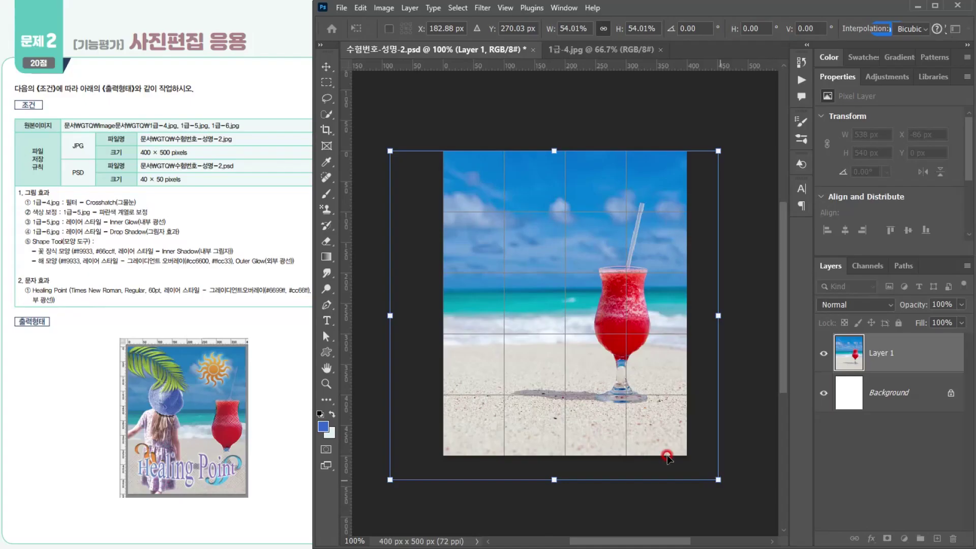
mouse_move(550, 482)
mouse_down()
mouse_move(547, 462)
mouse_move(553, 478)
mouse_up()
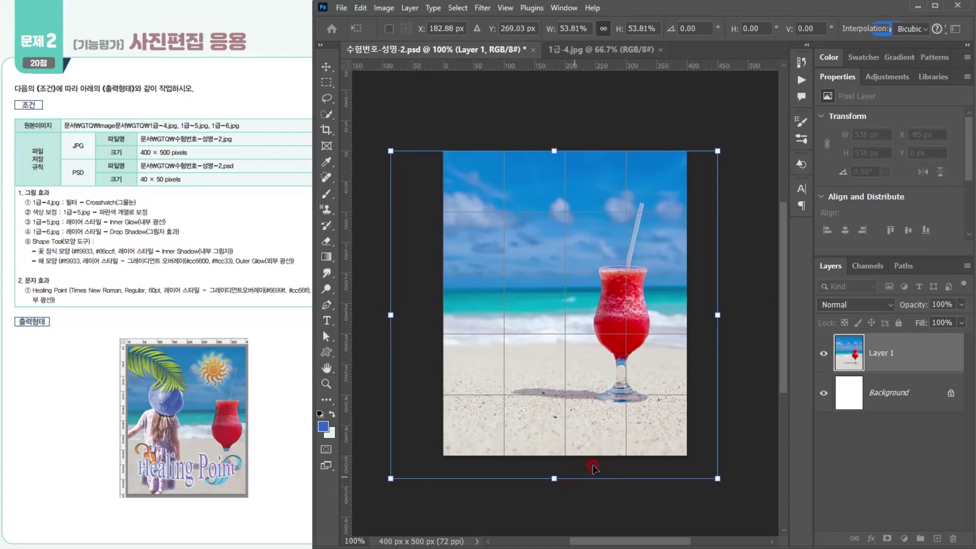
drag(591, 369, 616, 362)
key(Return)
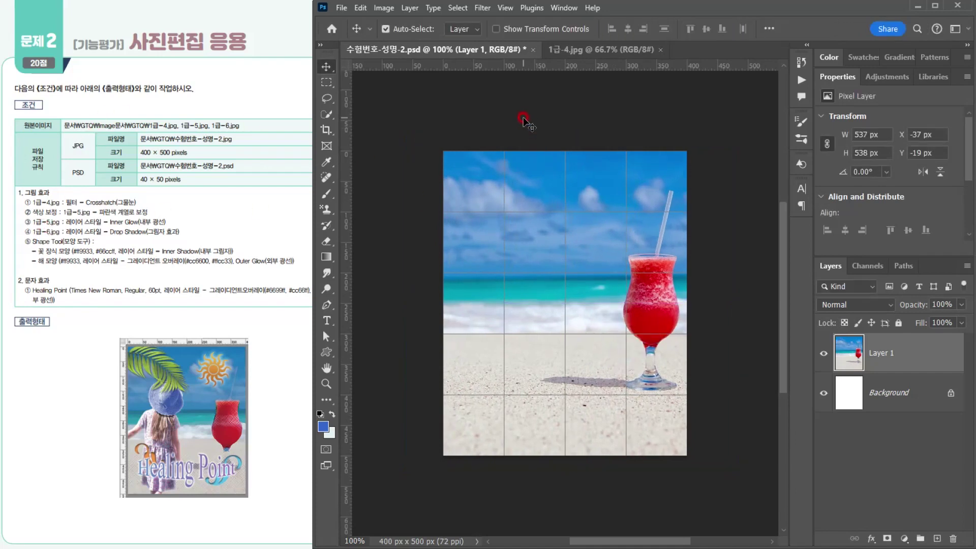
- Apply the Crosshatch brush-strokes filter to the beach photo with stroke length 10, sharpness 6 and strength 1
click(482, 8)
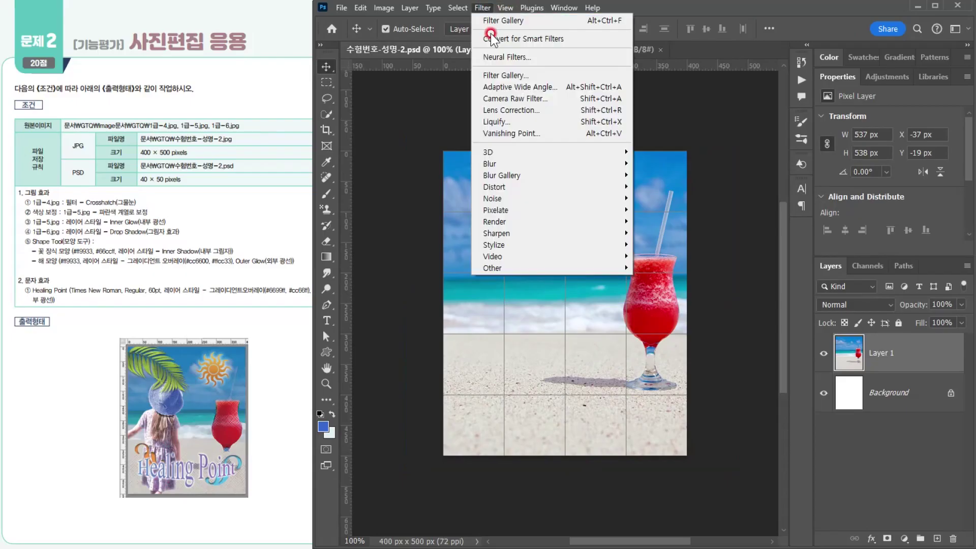
click(495, 75)
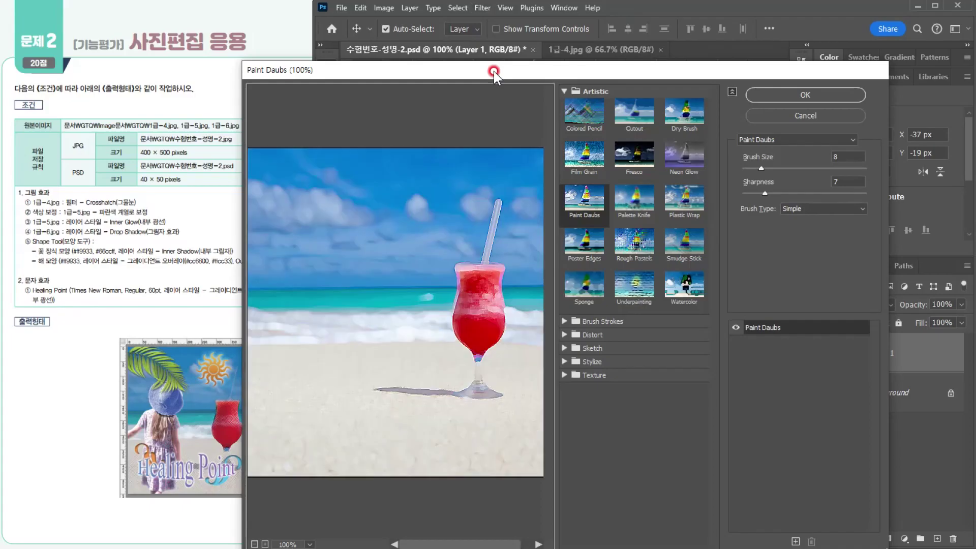
click(603, 323)
click(565, 91)
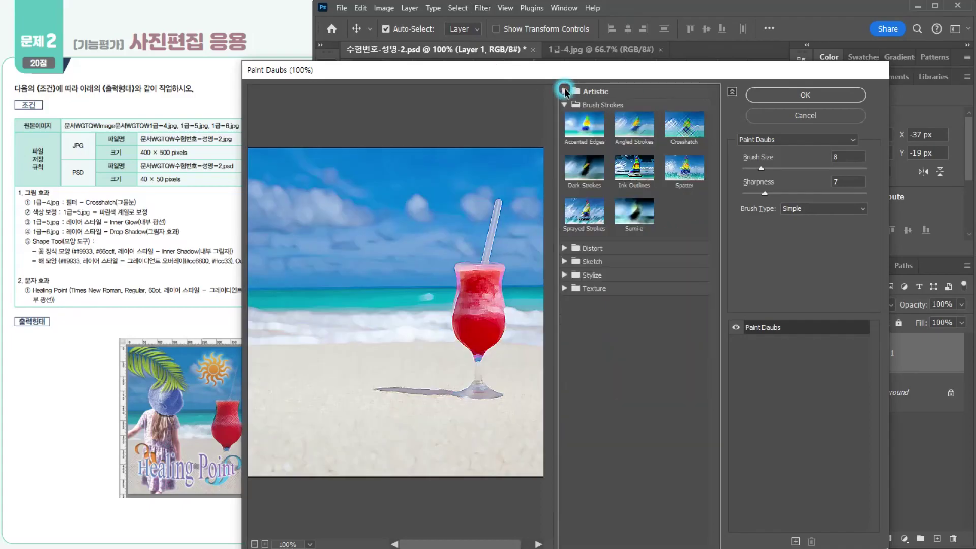
click(684, 130)
click(776, 95)
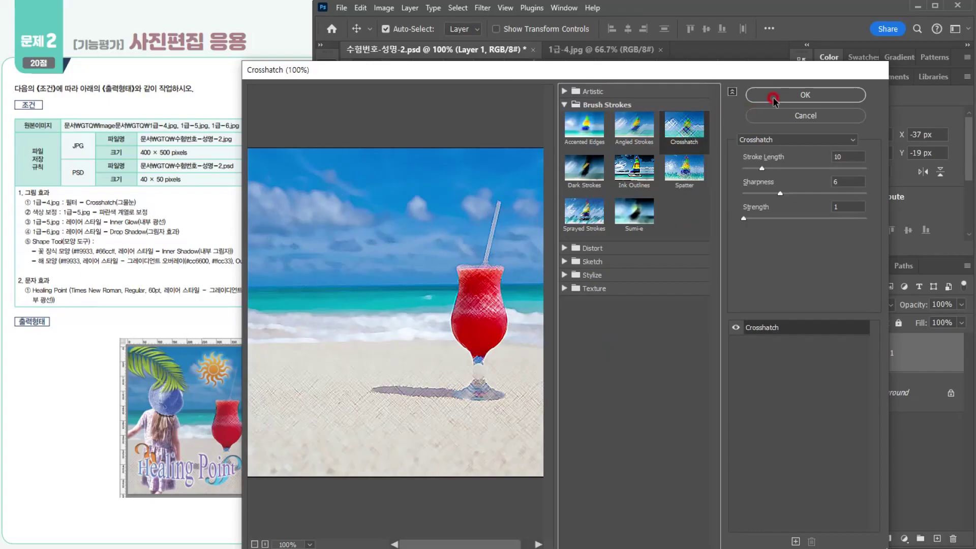
- Open the photo of the girl with the straw hat, 1급-5.jpg, from the Image folder
click(37, 205)
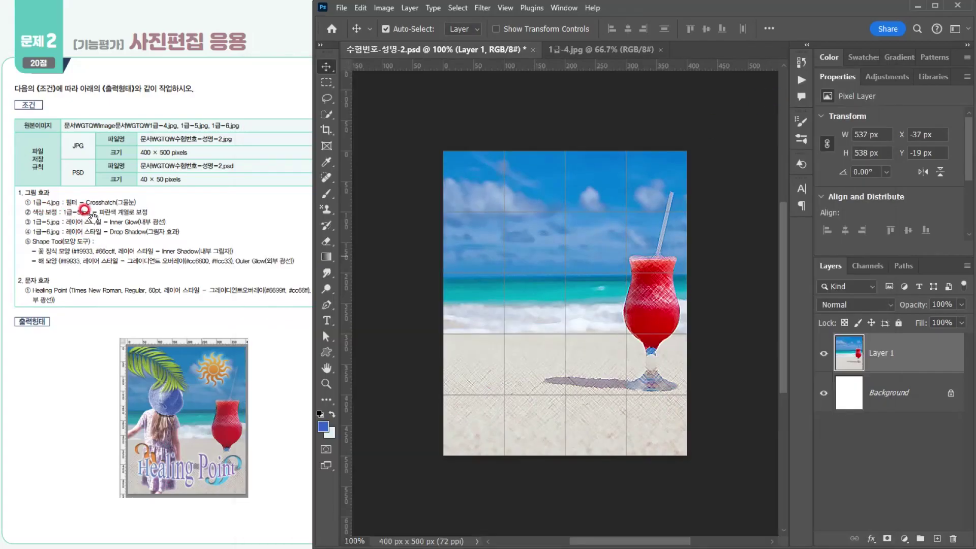
click(340, 8)
click(356, 36)
click(66, 224)
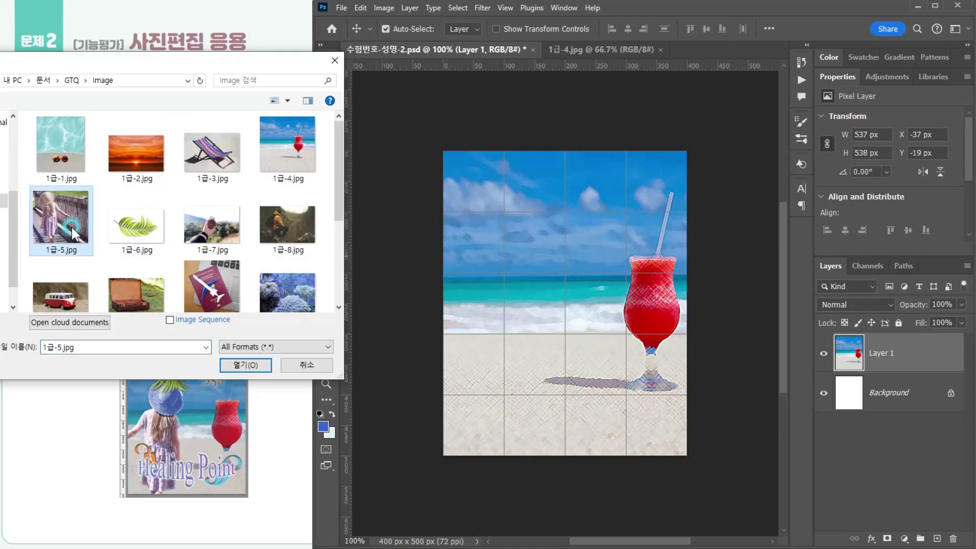
double_click(66, 224)
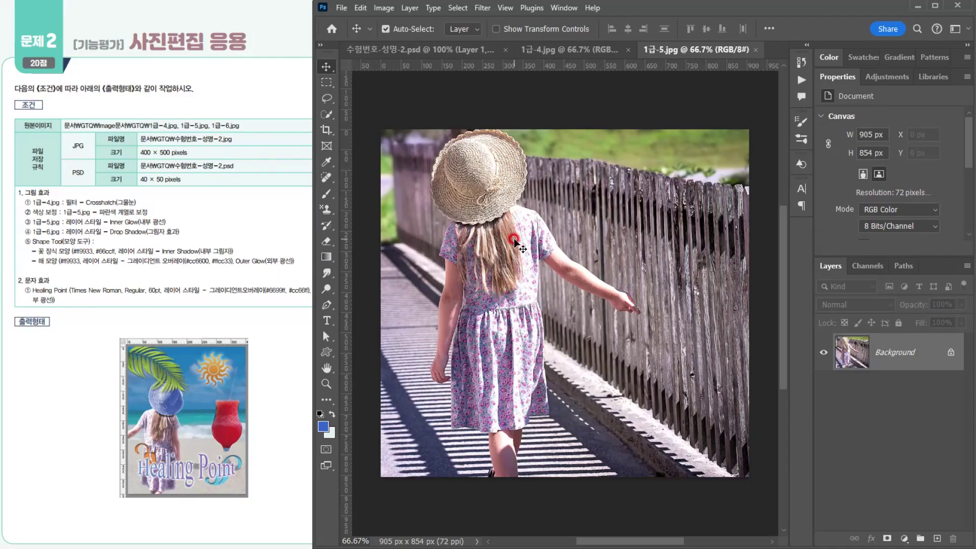
- Select the girl in 1급-5.jpg by tracing around her hat, arms, dress and leg with the Magnetic Lasso and closing the outline
click(325, 113)
right_click(325, 114)
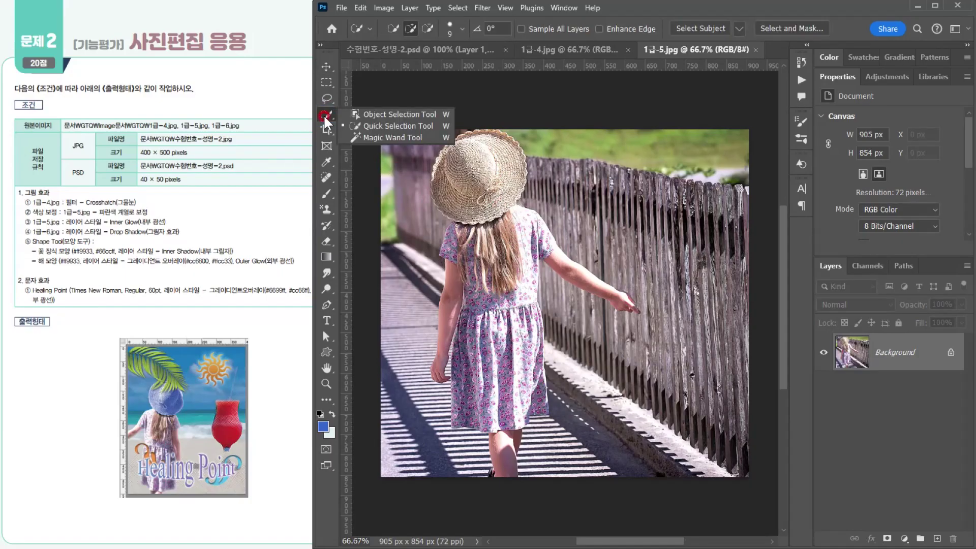
right_click(326, 104)
drag(327, 105, 375, 127)
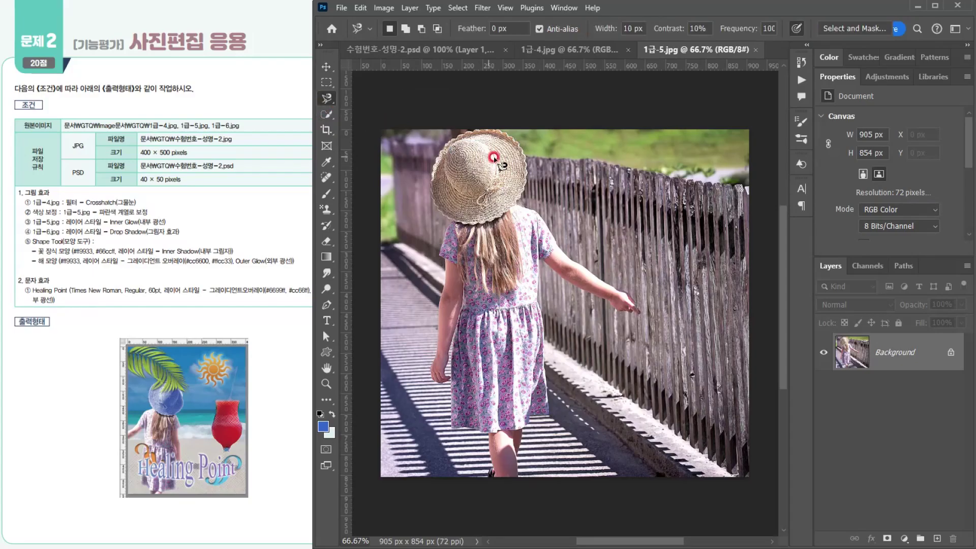
click(742, 28)
click(508, 133)
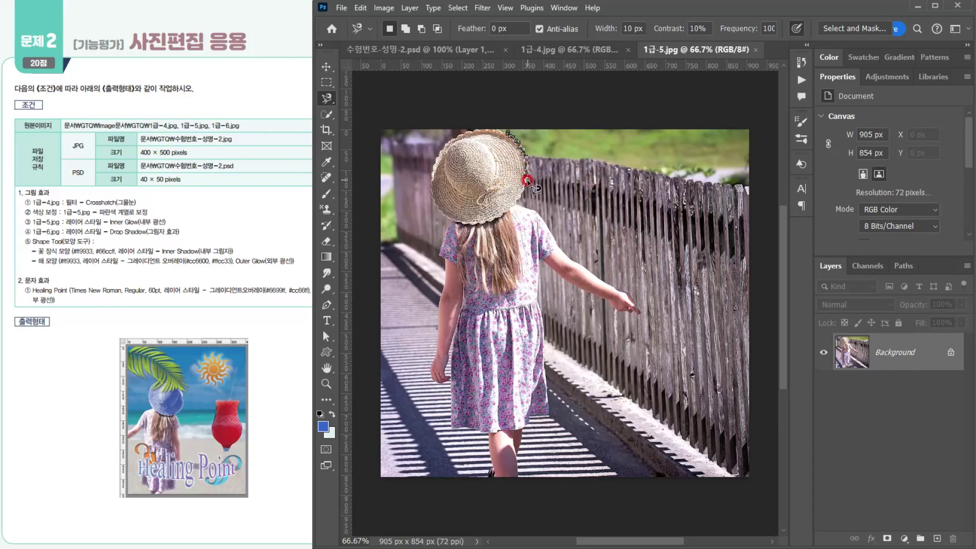
click(516, 202)
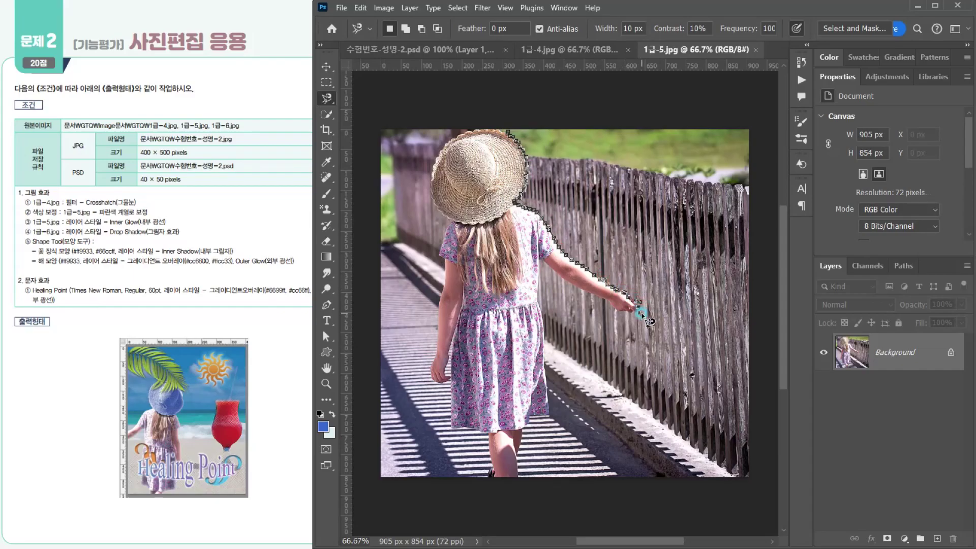
click(575, 284)
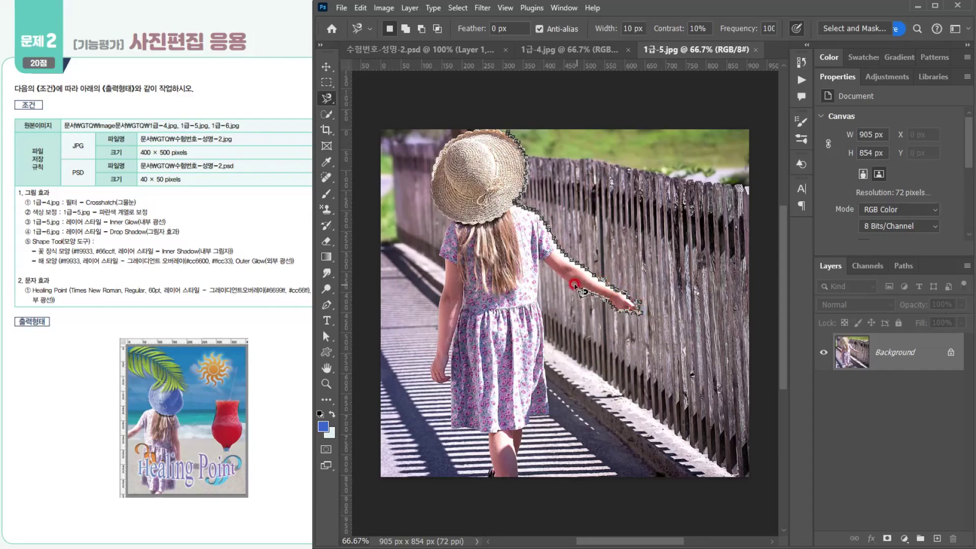
click(536, 297)
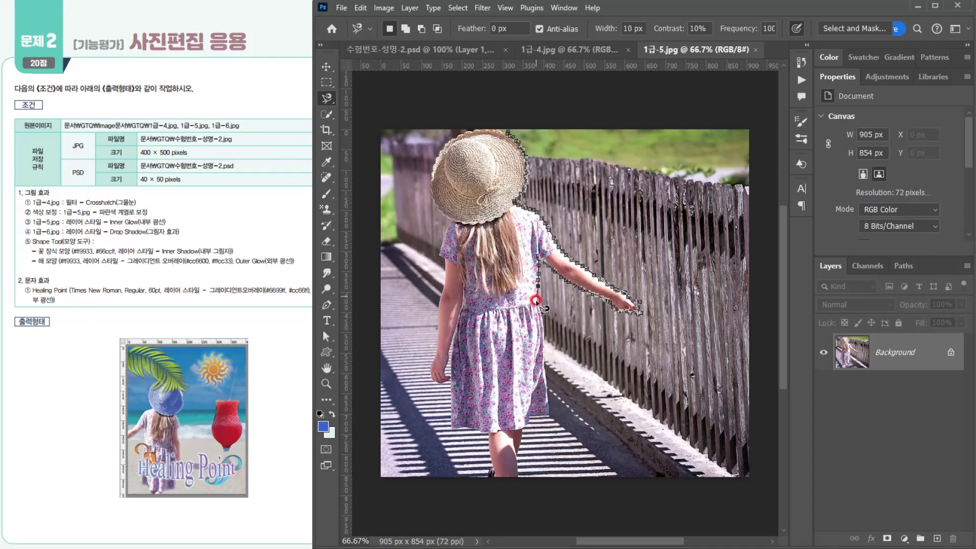
click(547, 408)
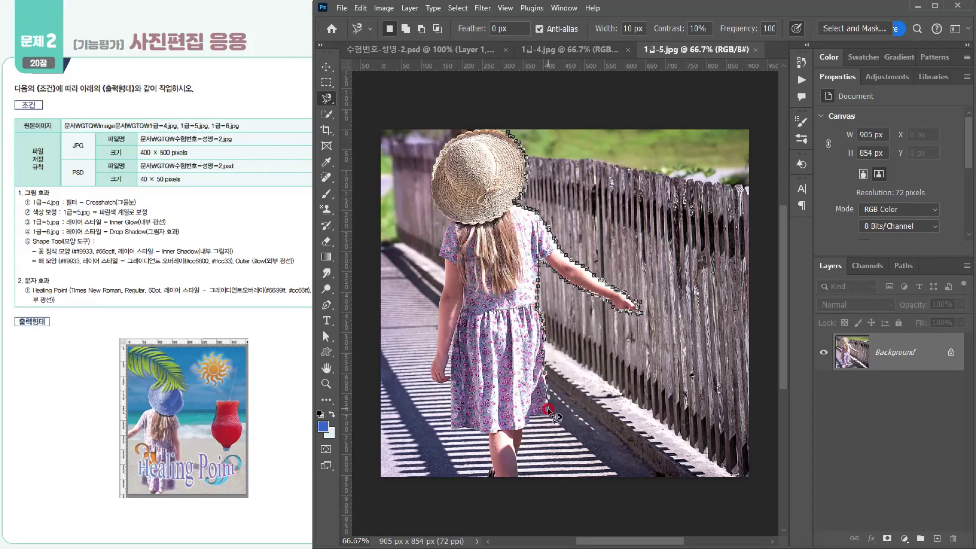
click(520, 446)
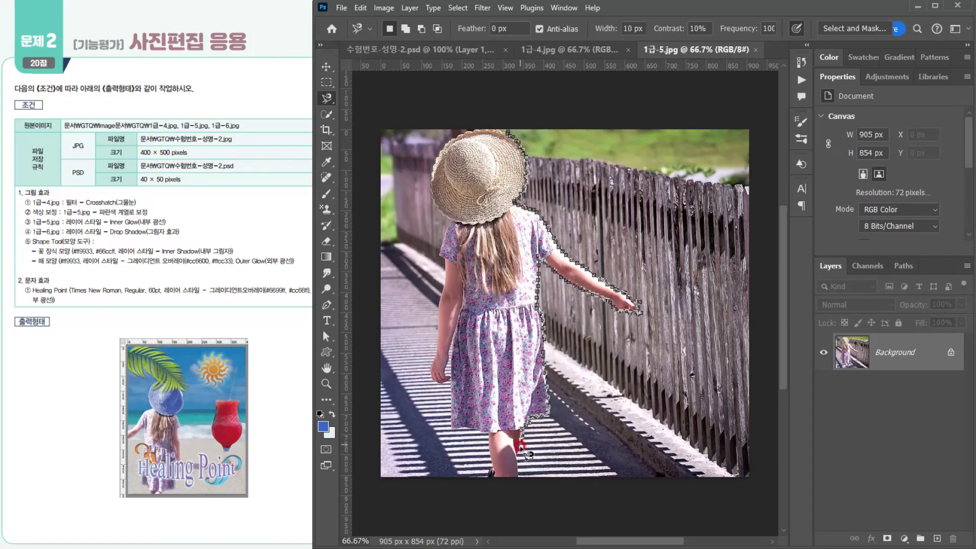
click(514, 461)
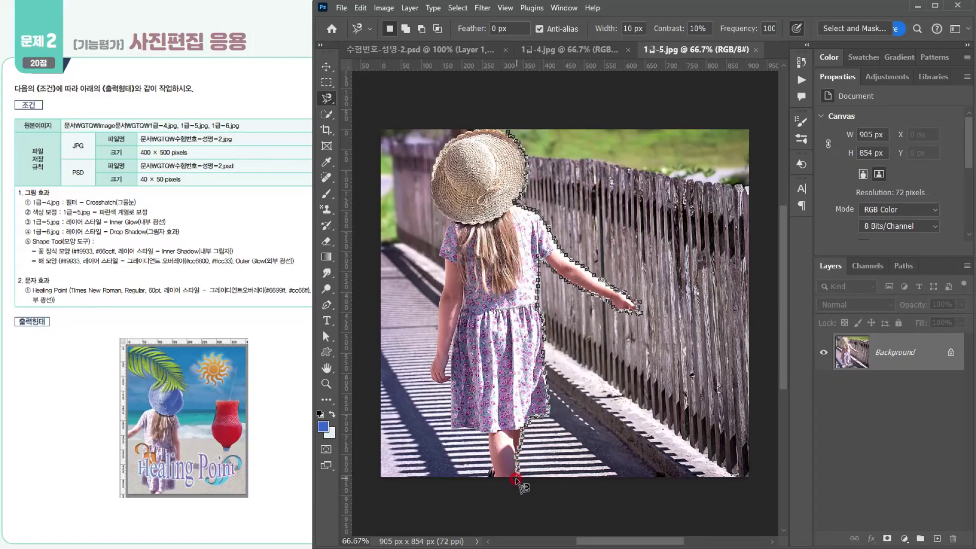
click(489, 479)
click(447, 405)
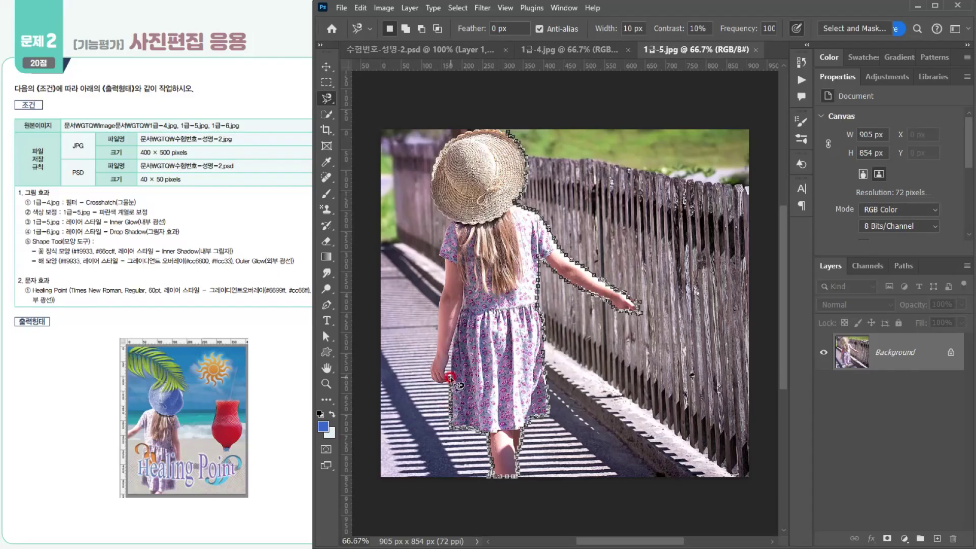
click(448, 376)
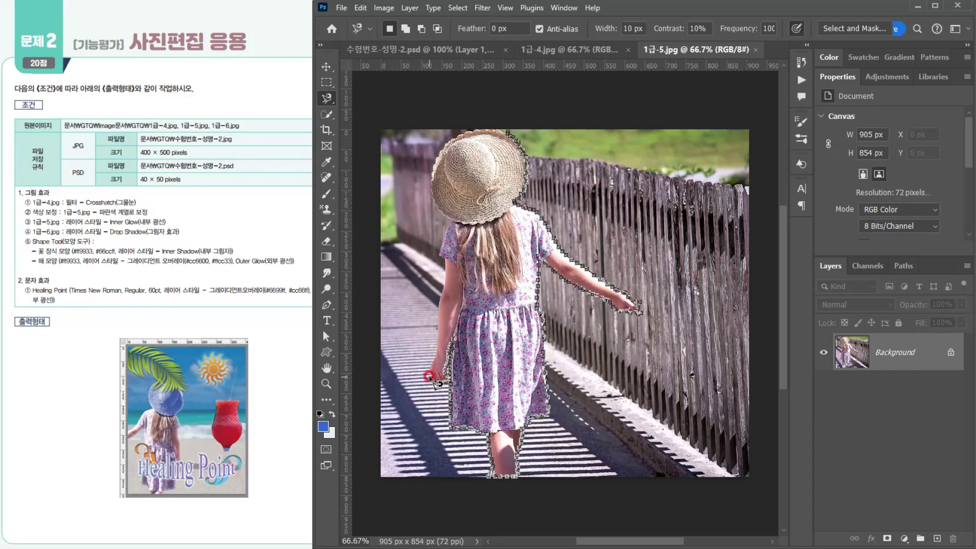
click(449, 222)
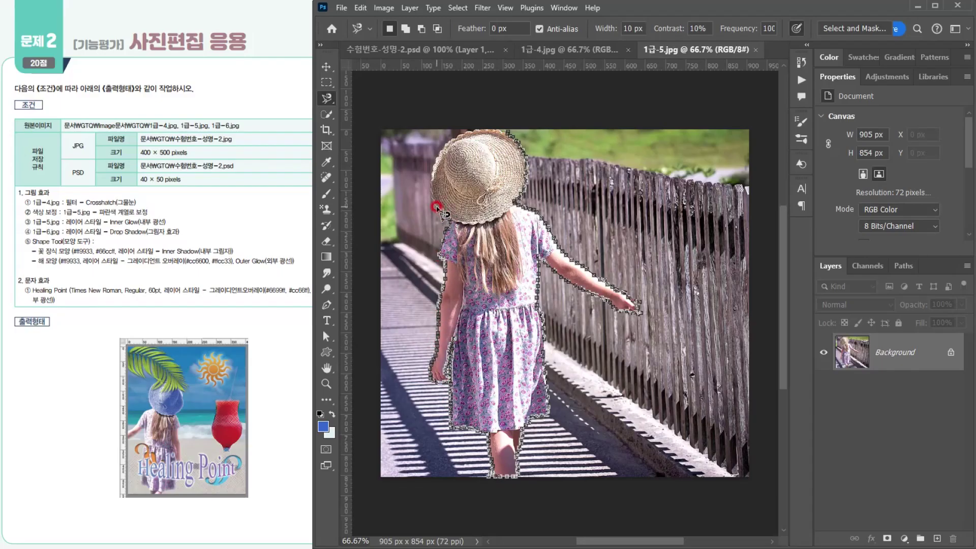
click(503, 131)
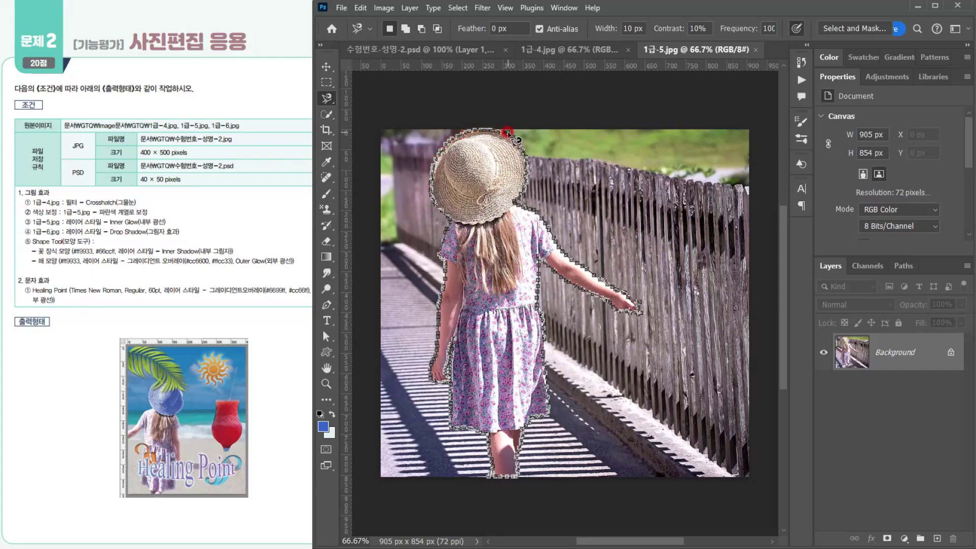
double_click(508, 133)
- Copy the selected girl and paste her into 수험번호-성명-2.psd
click(655, 258)
key(ctrl+c)
drag(676, 348, 485, 254)
- Scale the pasted girl proportionally to about 48% and position her beside the cocktail, near the canvas's left edge
key(ctrl+t)
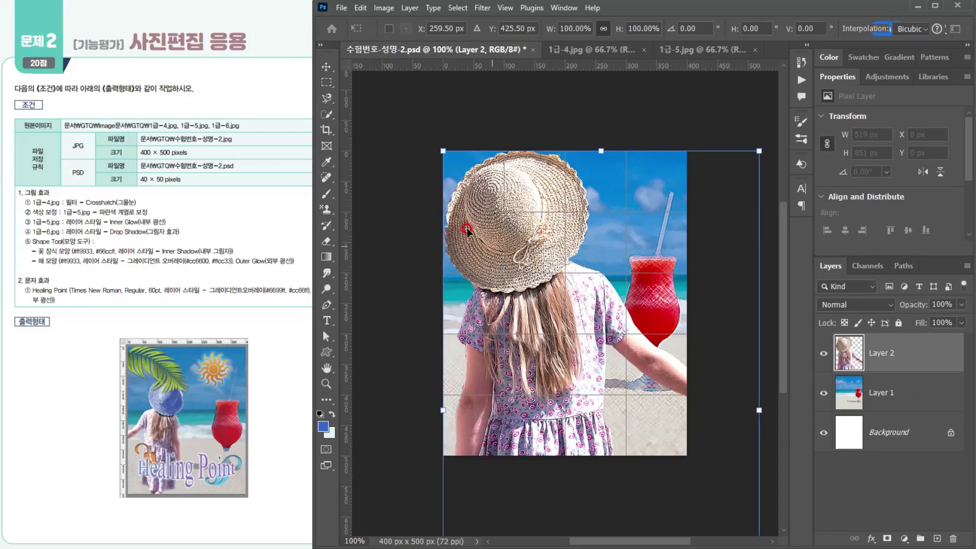
drag(438, 152, 579, 331)
drag(635, 410, 581, 304)
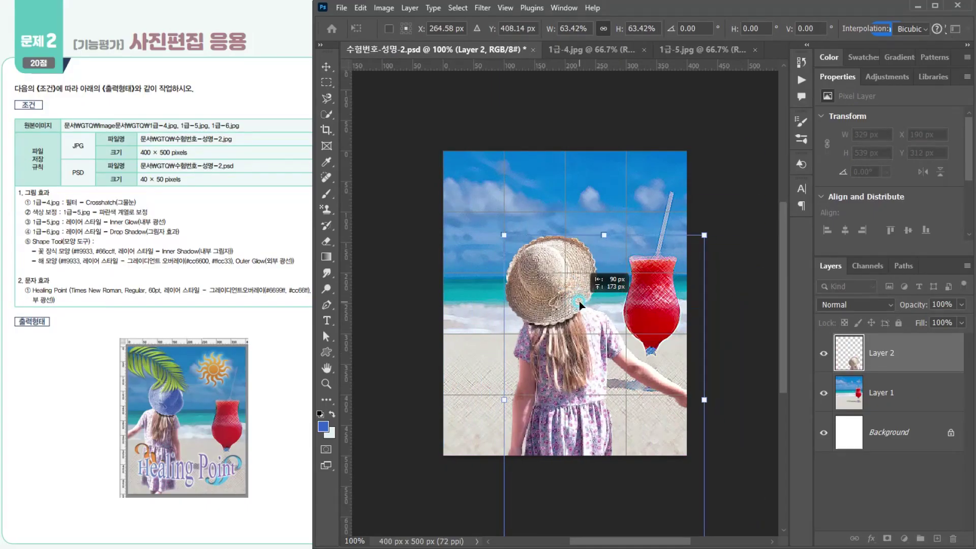
drag(579, 305, 527, 239)
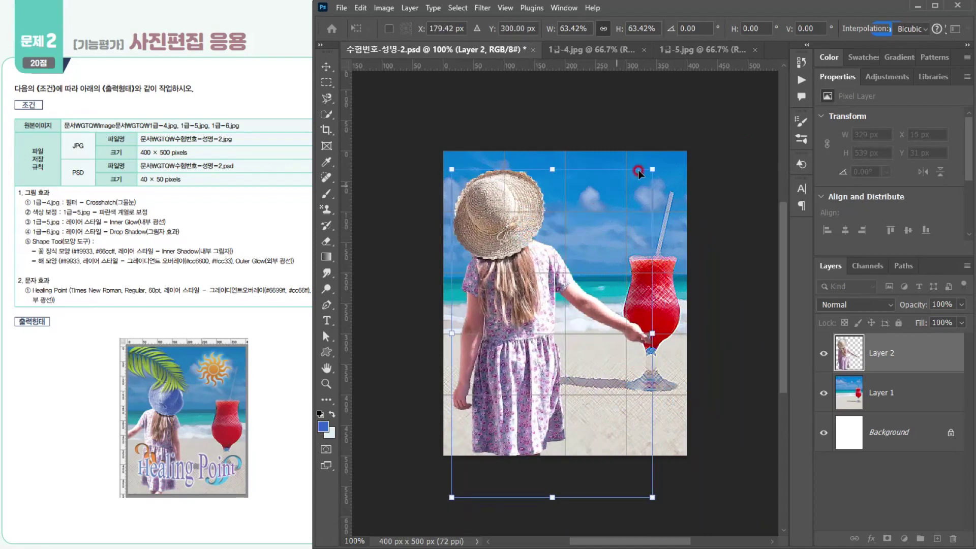
drag(648, 172, 591, 263)
mouse_move(513, 308)
mouse_down()
mouse_move(503, 289)
mouse_move(521, 309)
mouse_move(512, 309)
mouse_up()
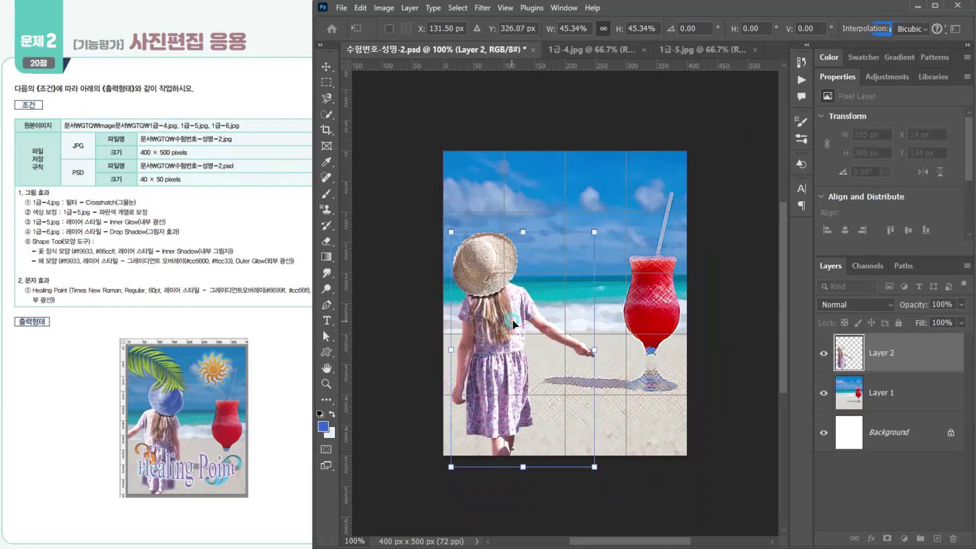
drag(587, 237, 603, 216)
- Flip the girl horizontally and move her left so her outstretched arm runs past the canvas's left edge, then apply the transform
right_click(467, 266)
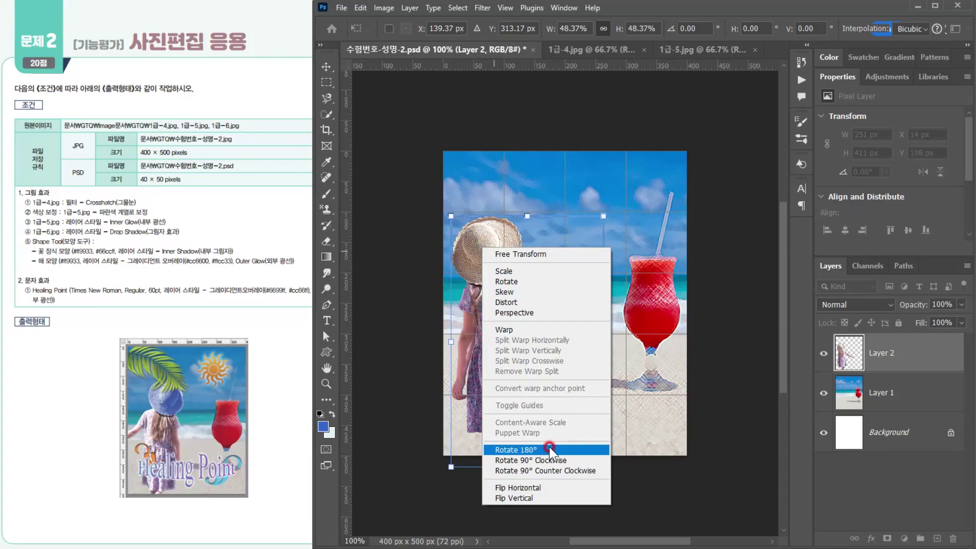
click(518, 489)
drag(565, 365, 513, 368)
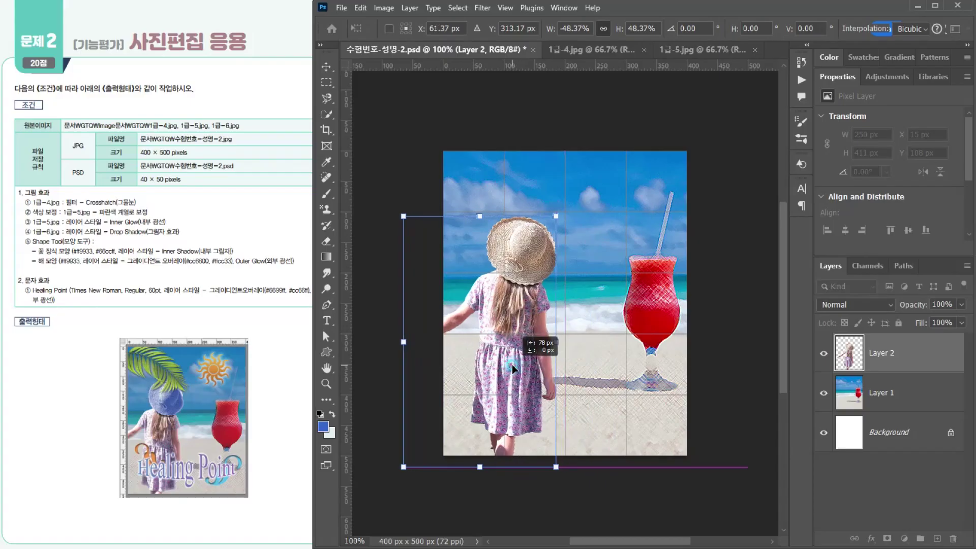
drag(514, 366, 513, 368)
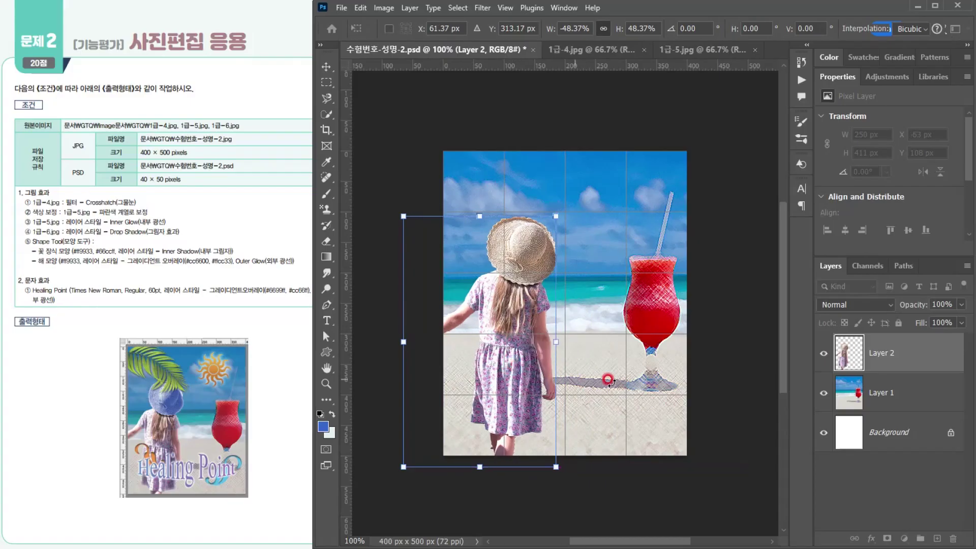
key(Return)
- Select the girl's straw hat with the Quick Selection tool at brush size 30
key(l)
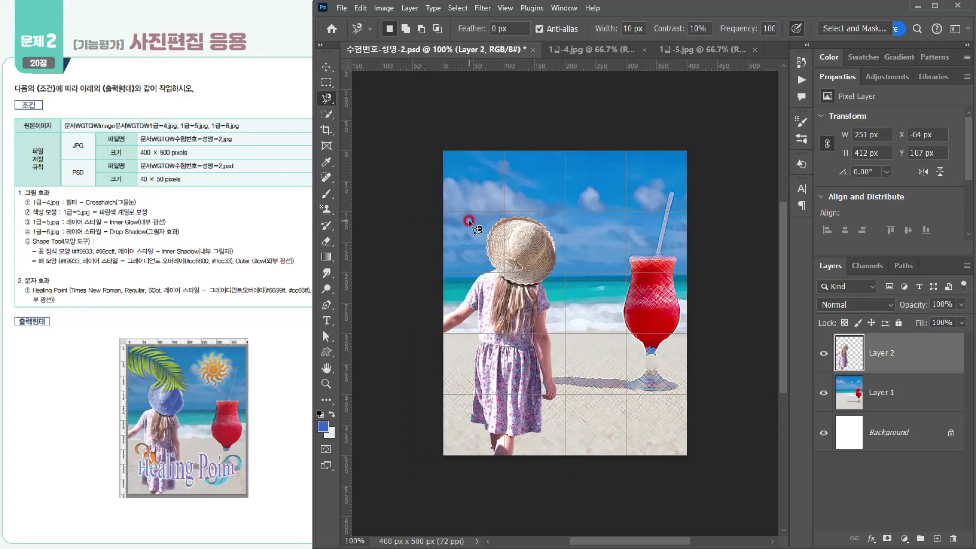
click(327, 116)
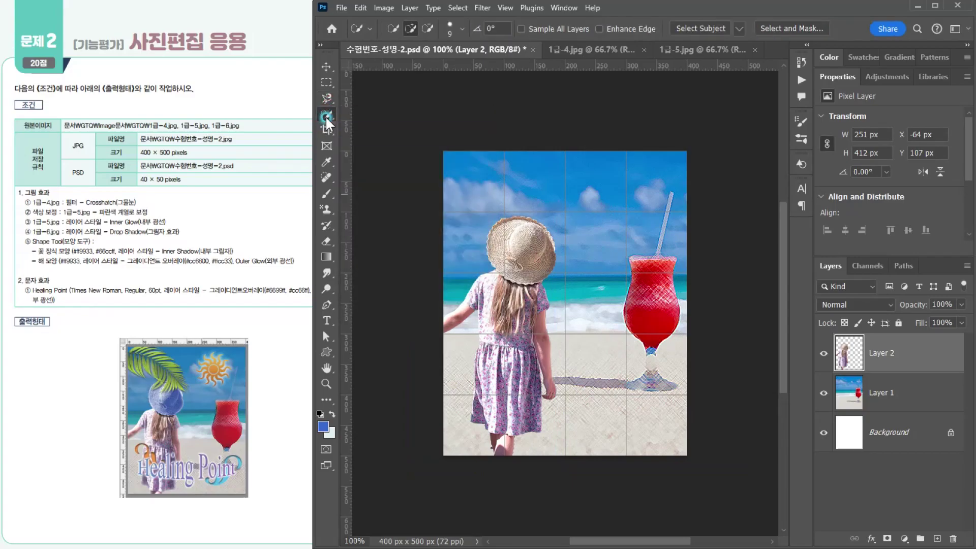
right_click(327, 118)
click(368, 128)
key(bracketright)
key(bracketright)
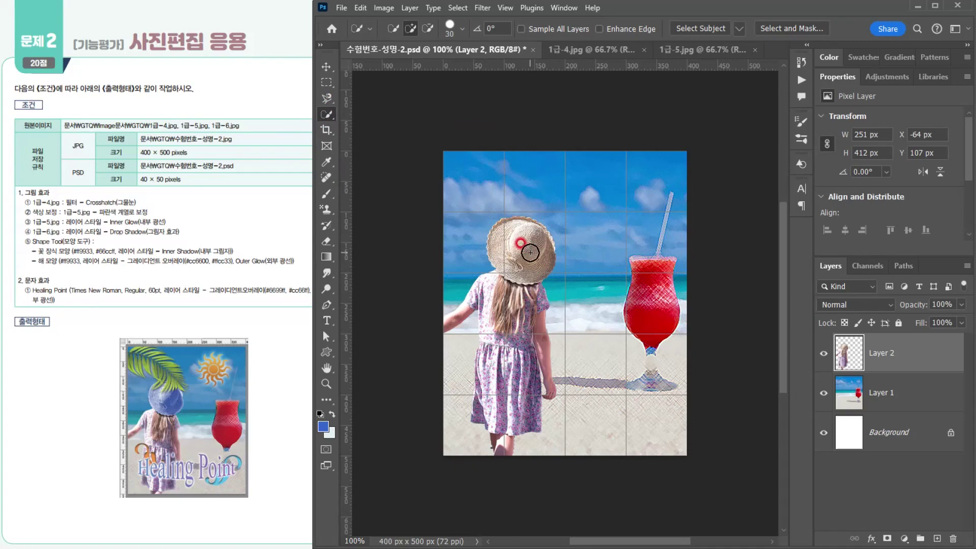
mouse_move(530, 253)
mouse_down()
mouse_move(510, 235)
mouse_move(500, 248)
mouse_move(507, 259)
mouse_move(535, 267)
mouse_move(543, 237)
mouse_move(540, 255)
mouse_move(530, 223)
mouse_move(509, 226)
mouse_move(500, 252)
mouse_move(497, 228)
mouse_up()
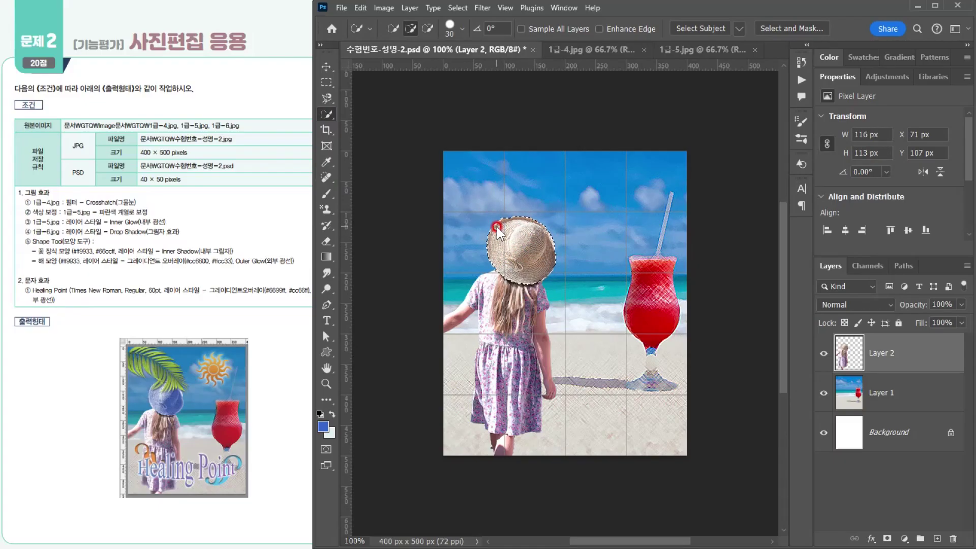
click(383, 7)
mouse_move(398, 39)
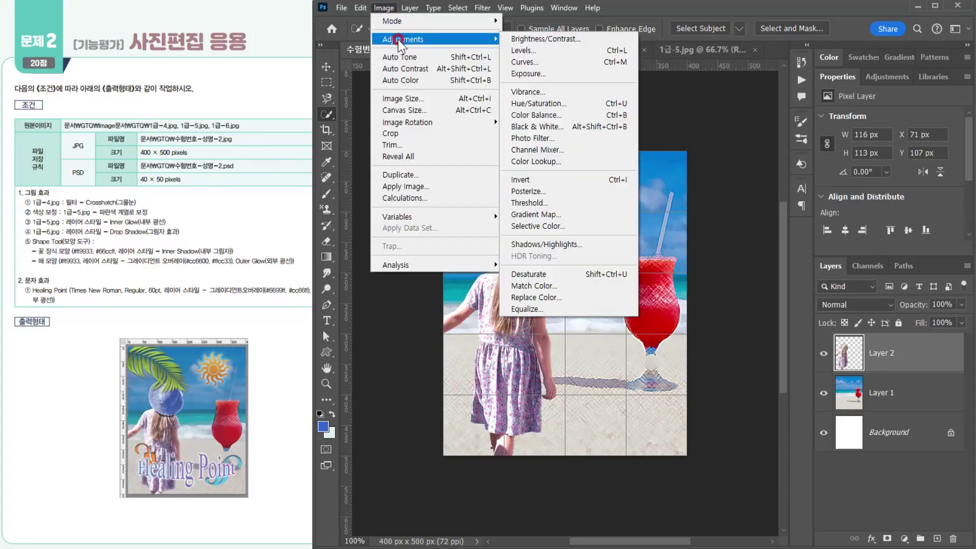
click(384, 7)
click(384, 8)
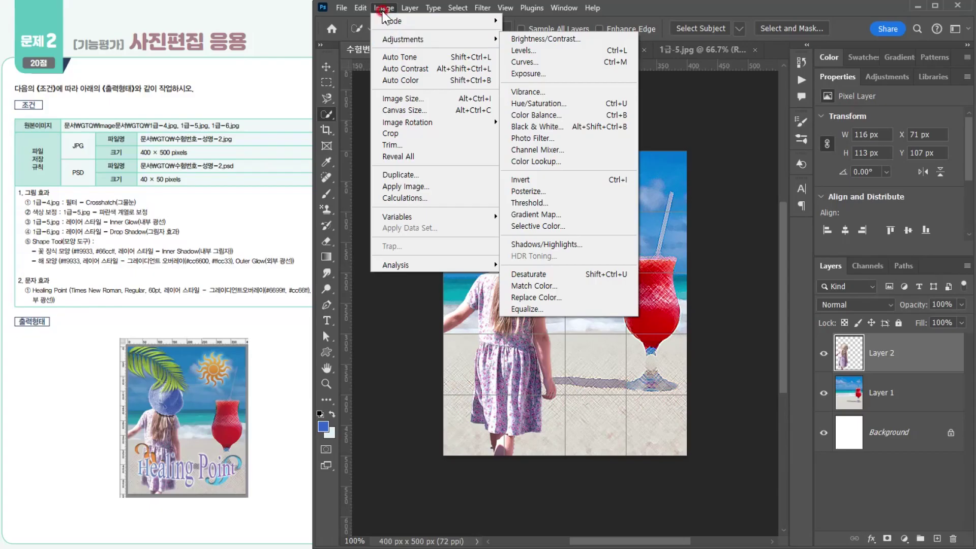
click(830, 378)
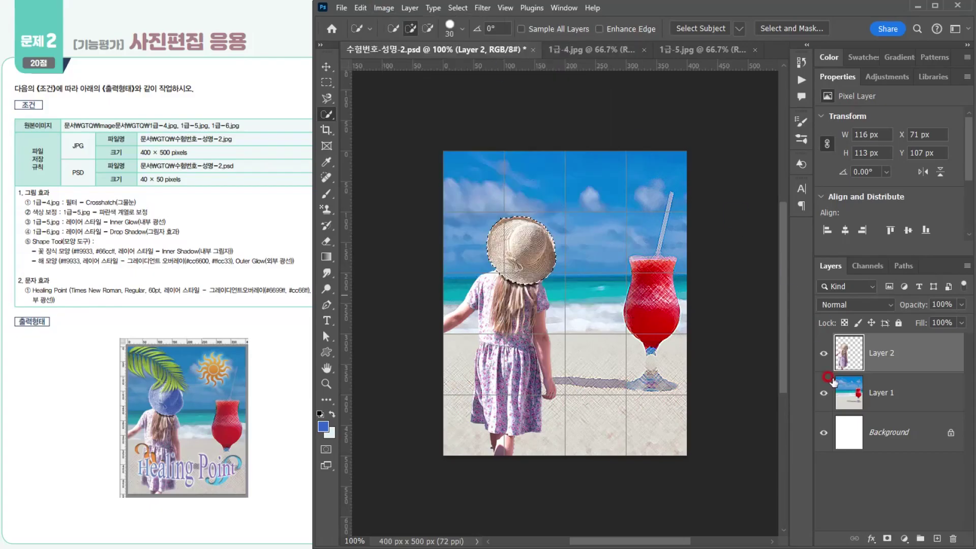
- Recolour the selected hat blue with a colorized Hue/Saturation adjustment layer at hue 234 and saturation 58, and compare it with the original
click(903, 536)
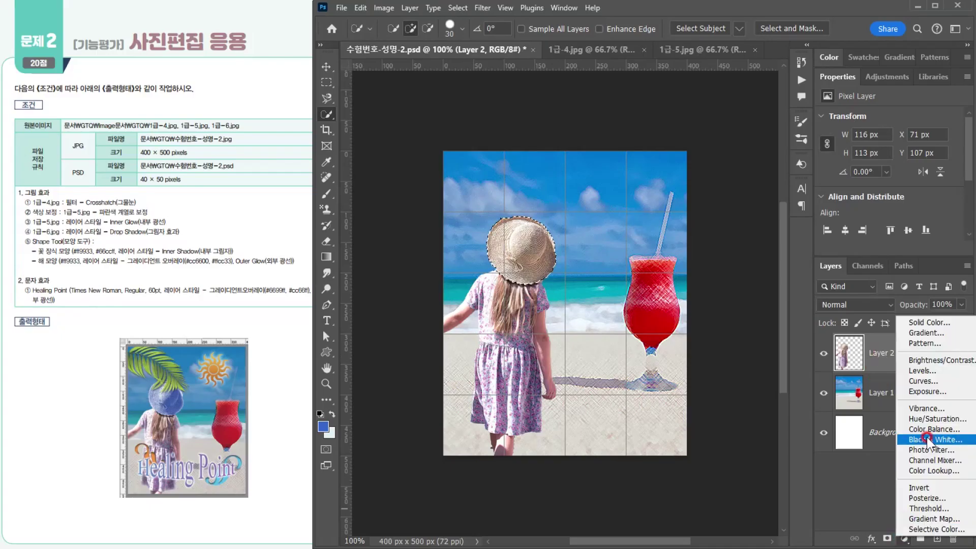
click(937, 418)
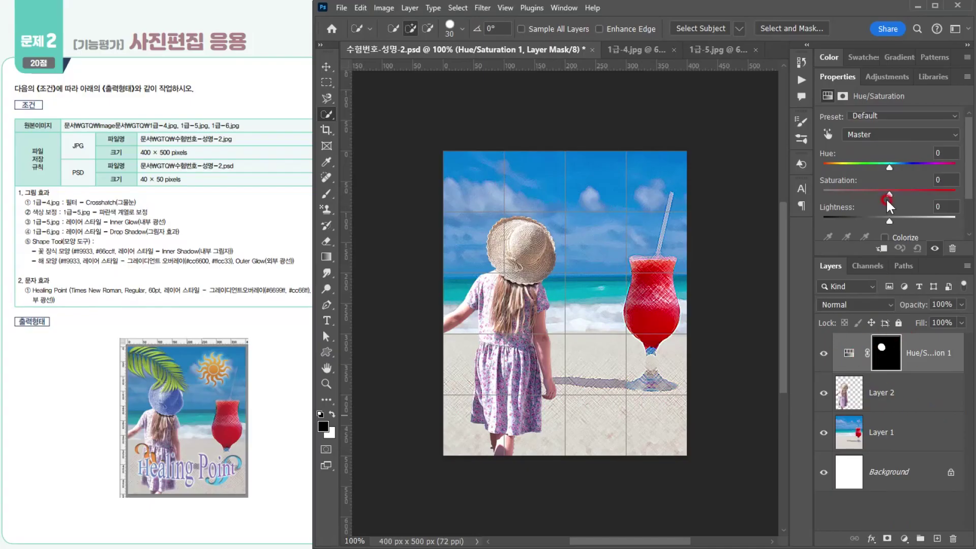
scroll(886, 198, down, 1)
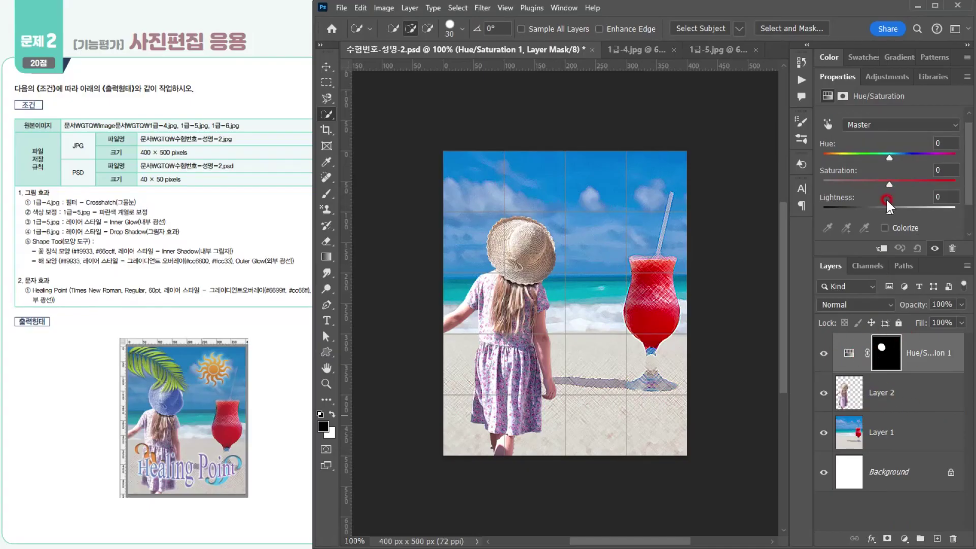
click(883, 227)
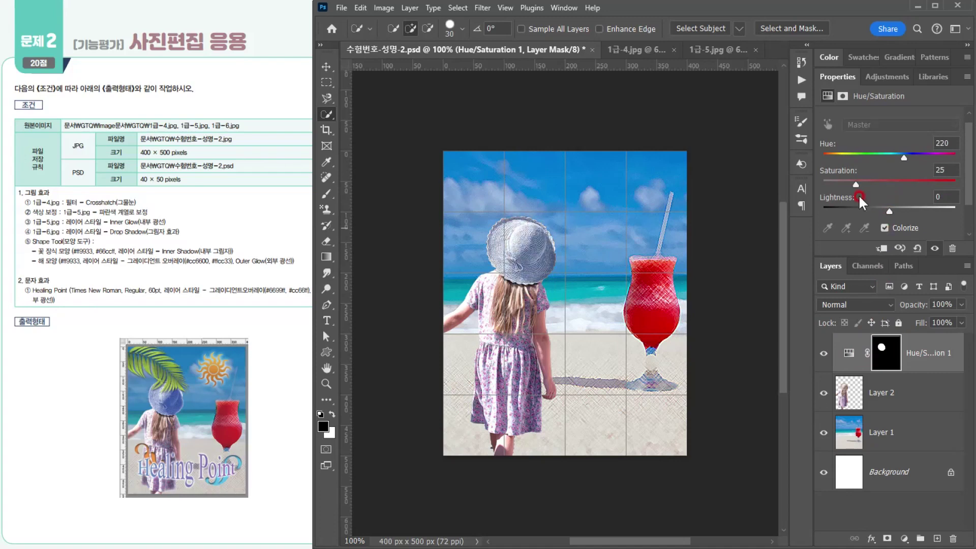
drag(904, 159, 909, 160)
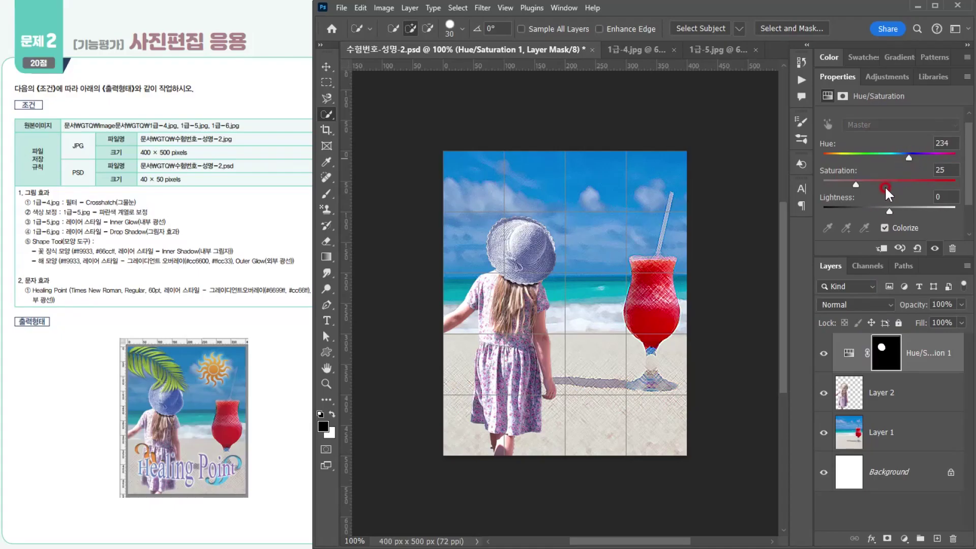
drag(859, 189, 891, 188)
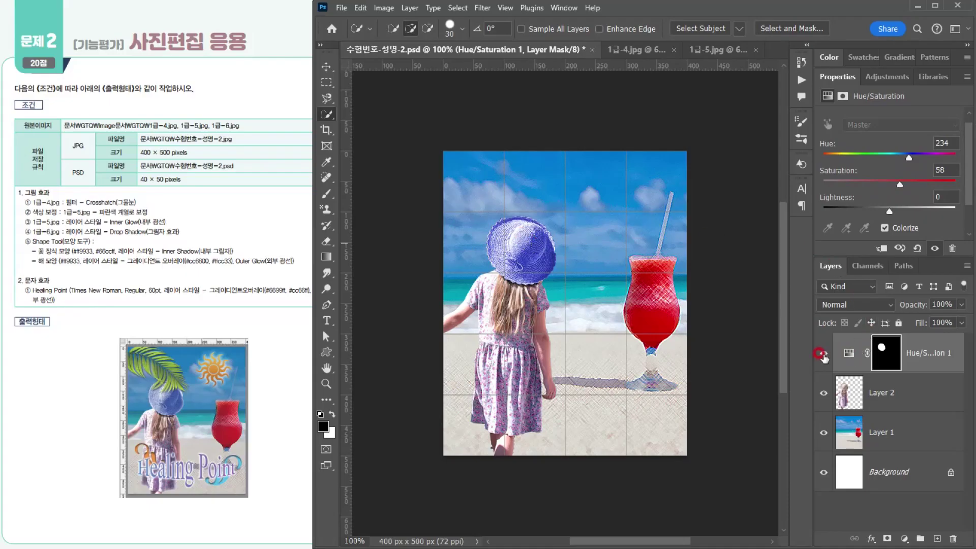
click(823, 356)
click(823, 356)
- Apply an Inner Glow layer style with a size of 15 px to the girl's layer
click(901, 394)
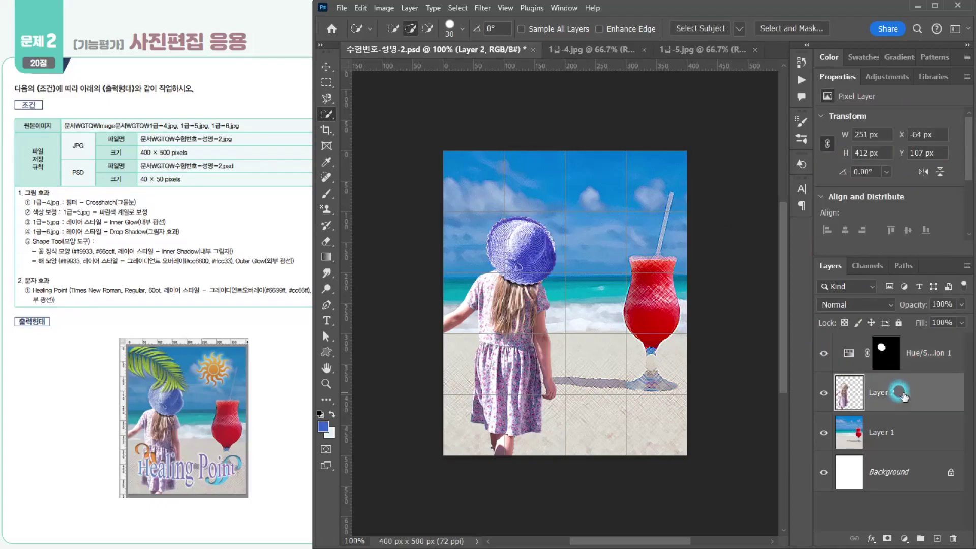
click(893, 388)
click(871, 538)
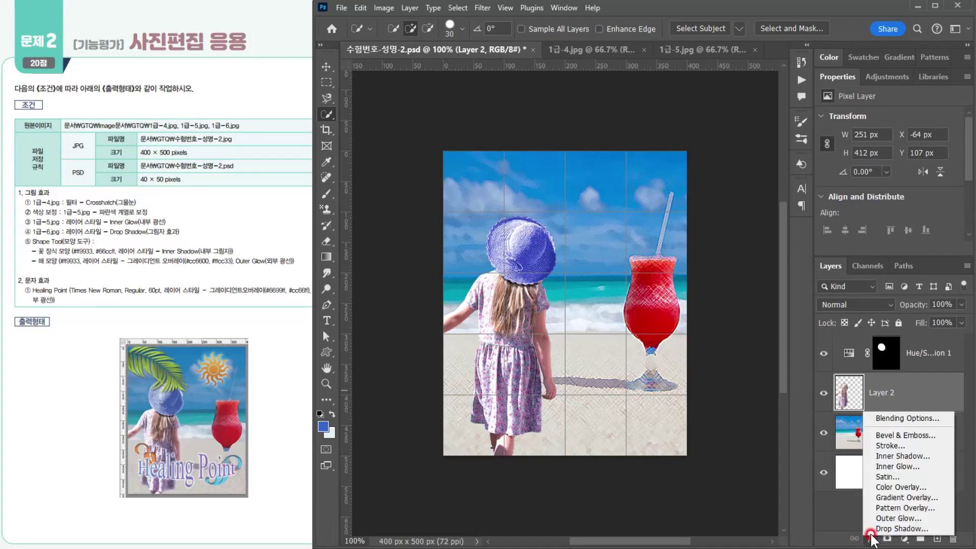
click(894, 466)
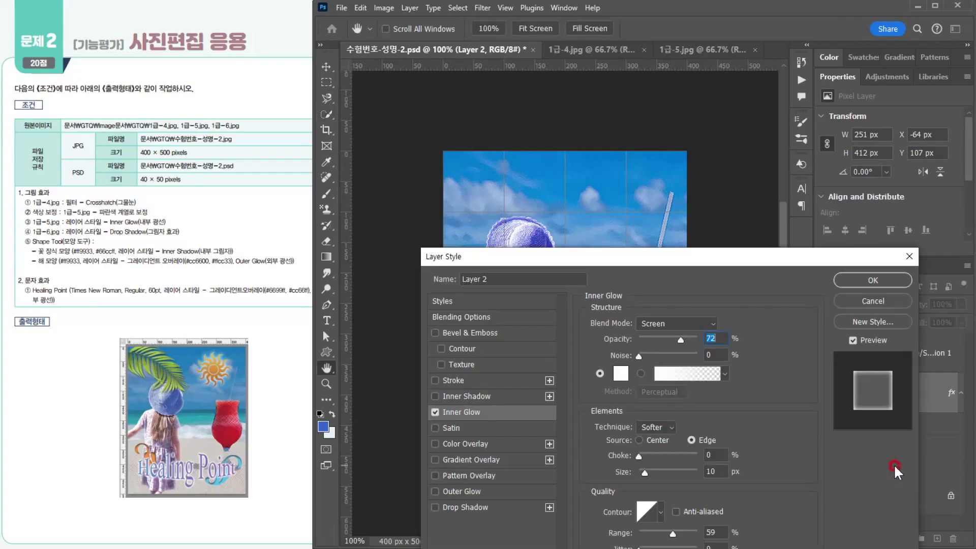
drag(527, 267, 741, 183)
click(916, 253)
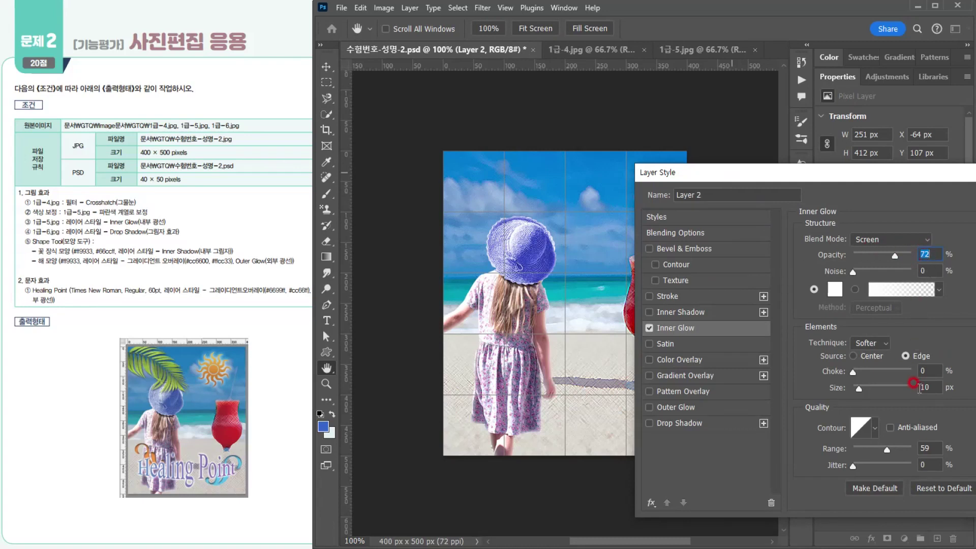
click(922, 370)
click(875, 384)
text(15)
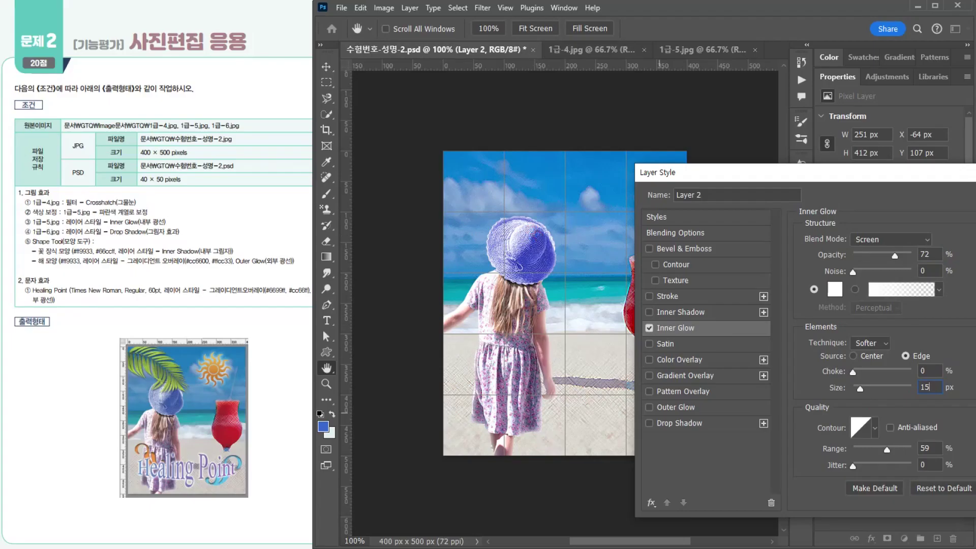
key(Return)
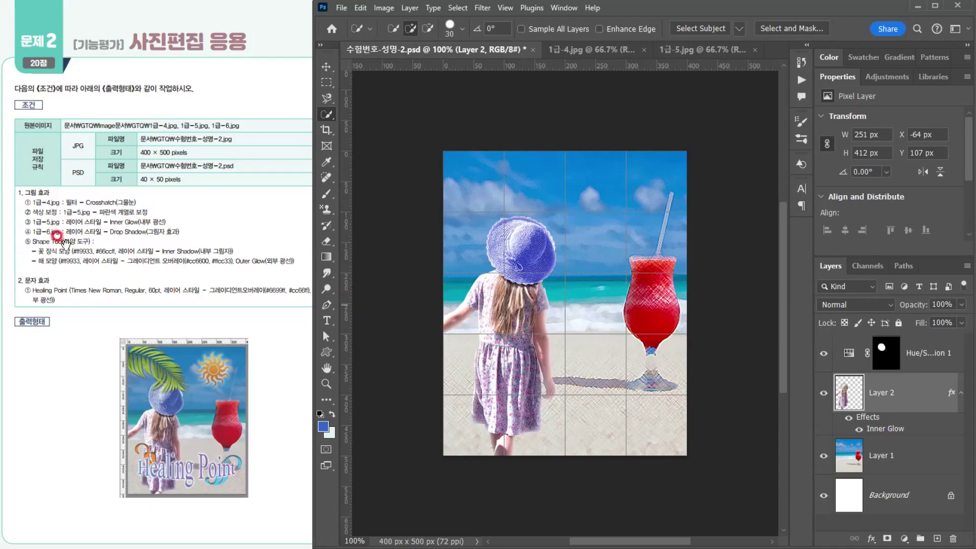
- Open the palm leaf image 1급-6.jpg
click(341, 8)
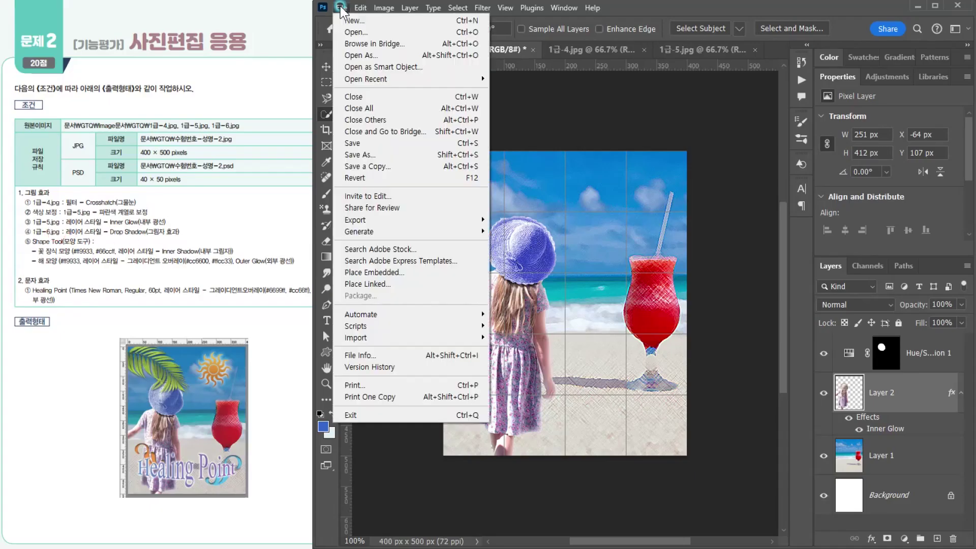
click(355, 30)
double_click(137, 228)
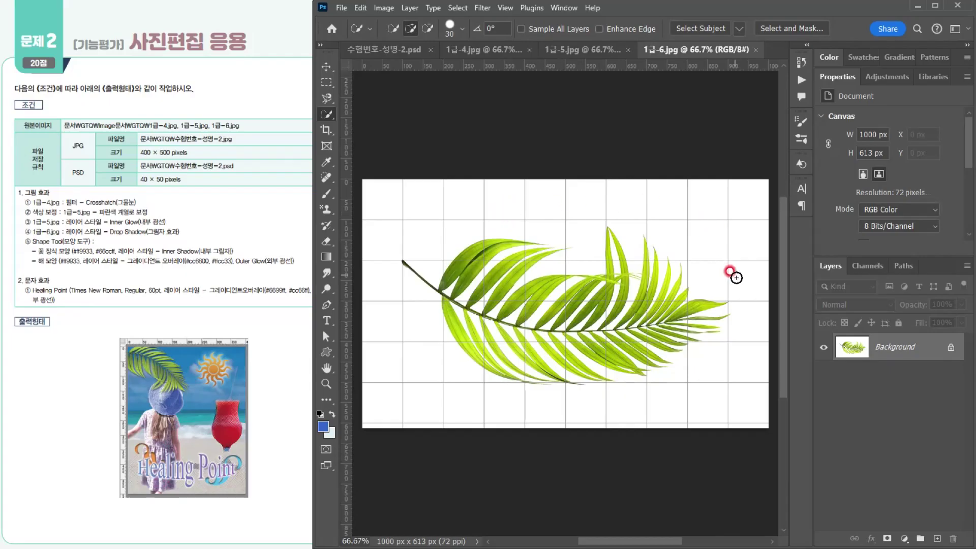
- Select the palm leaf by picking the white background with a non-contiguous Magic Wand at tolerance 32 and inverting the selection
right_click(328, 115)
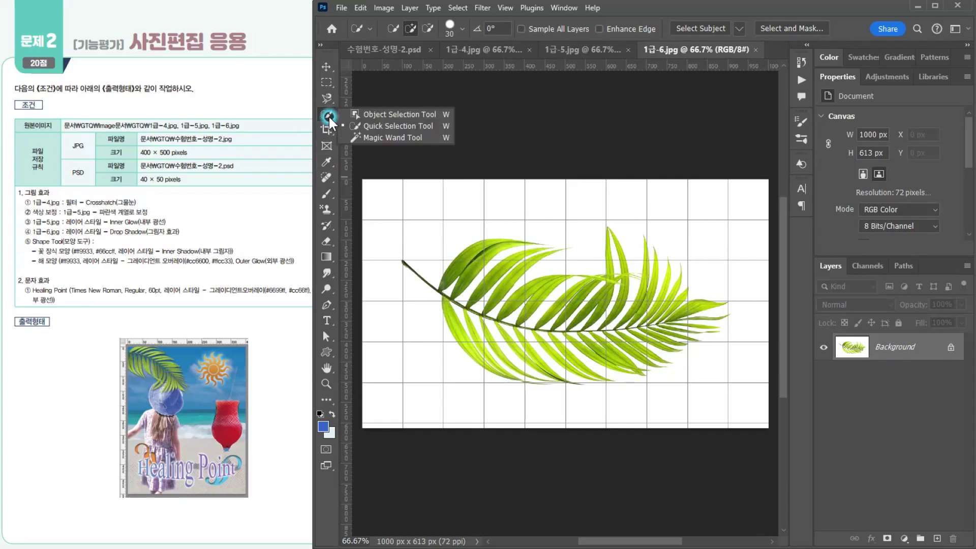
click(364, 134)
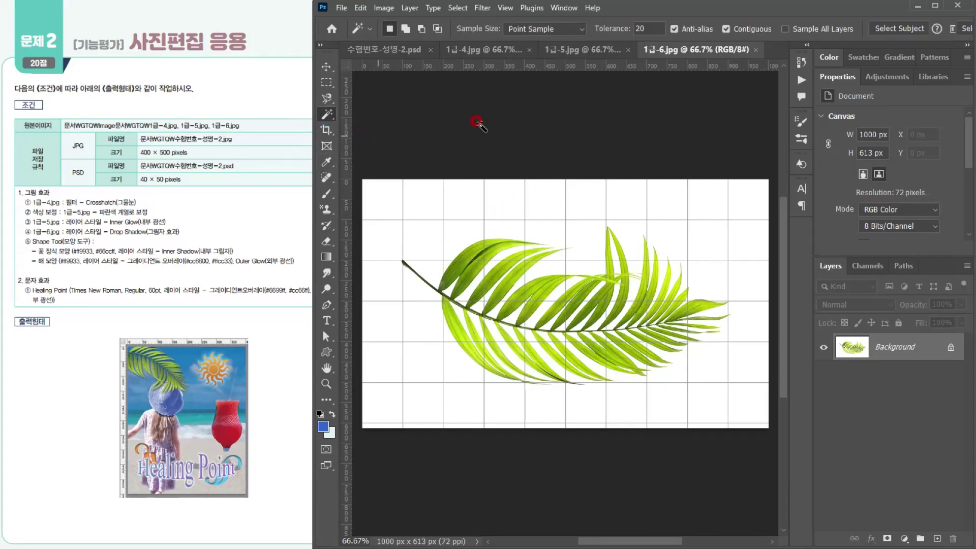
drag(616, 32, 621, 36)
click(726, 28)
click(585, 209)
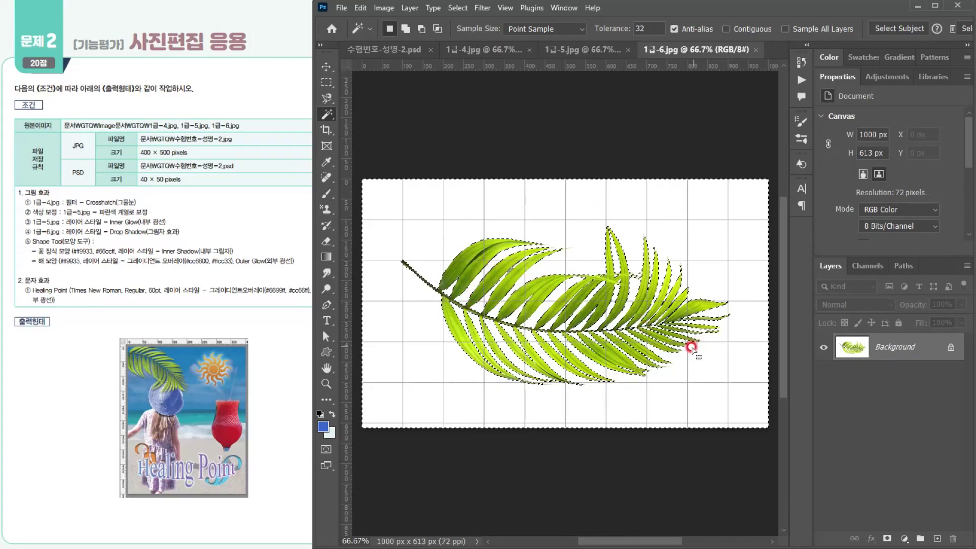
click(451, 9)
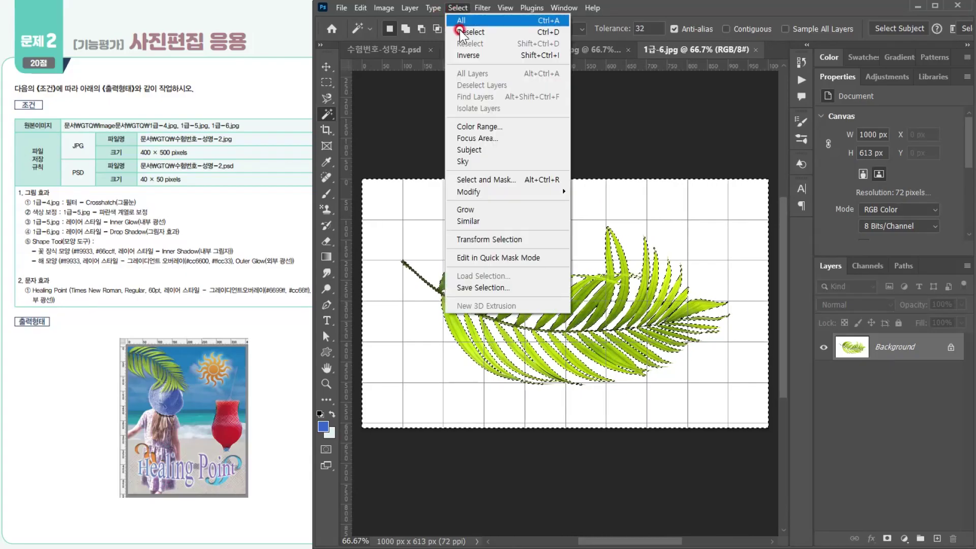
click(467, 55)
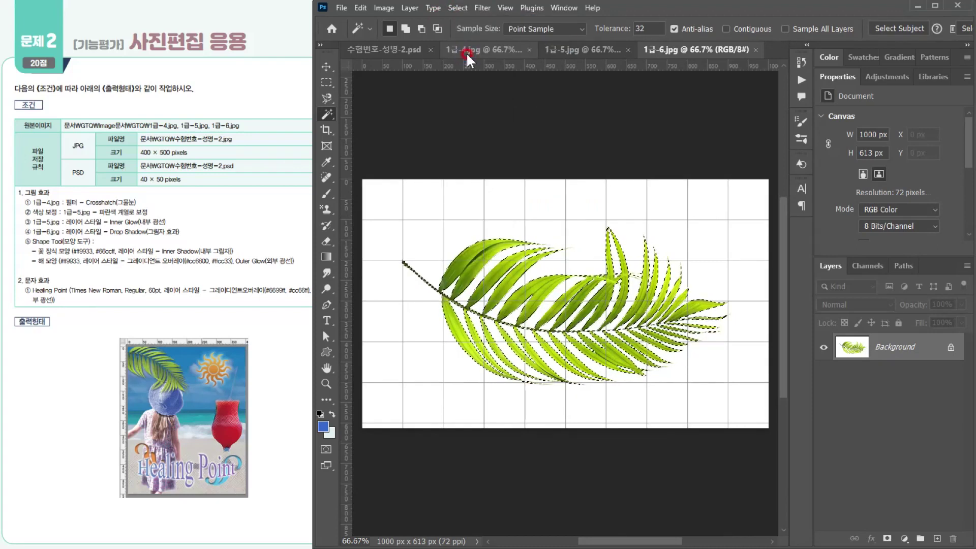
- Copy the palm leaf into 수험번호-성명-2.psd, scale it proportionally to about 45% and place it over the canvas's upper-left corner
key(ctrl+c)
click(359, 47)
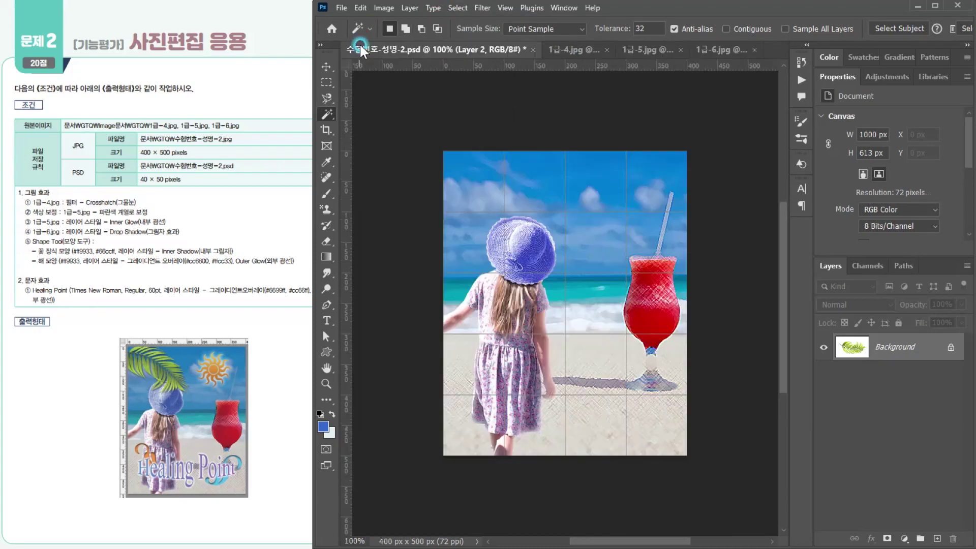
key(ctrl+v)
key(ctrl+t)
drag(438, 179, 718, 322)
drag(740, 375, 447, 211)
- Flip the palm leaf vertically
right_click(505, 213)
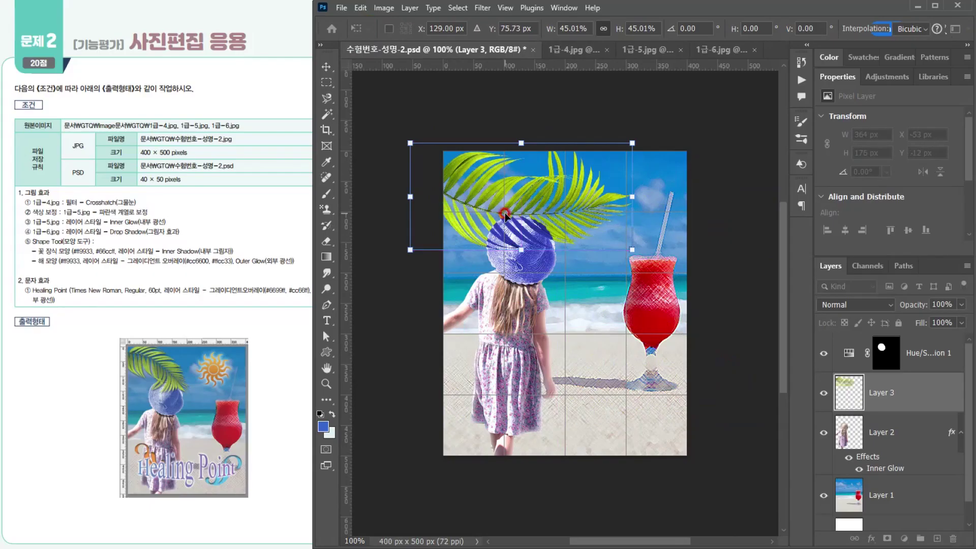
right_click(525, 182)
click(555, 423)
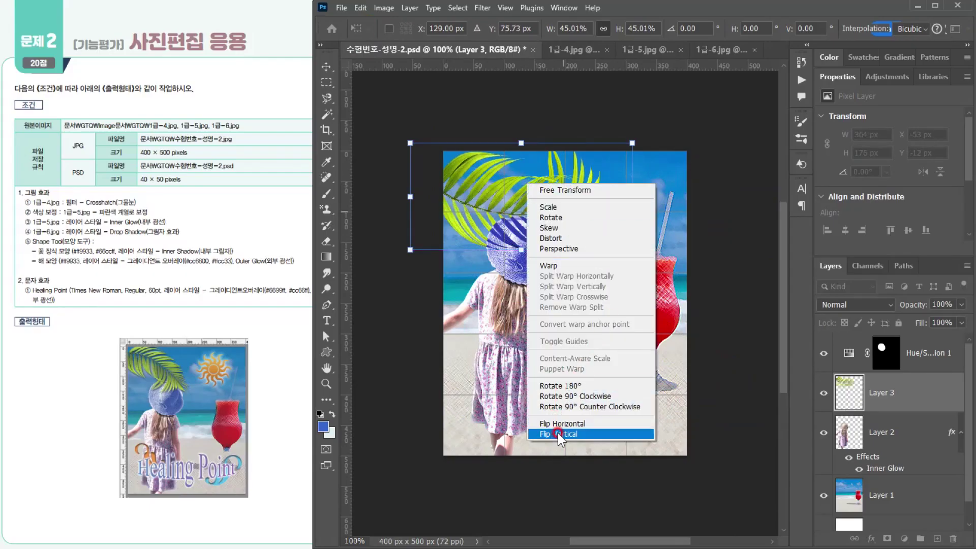
click(557, 433)
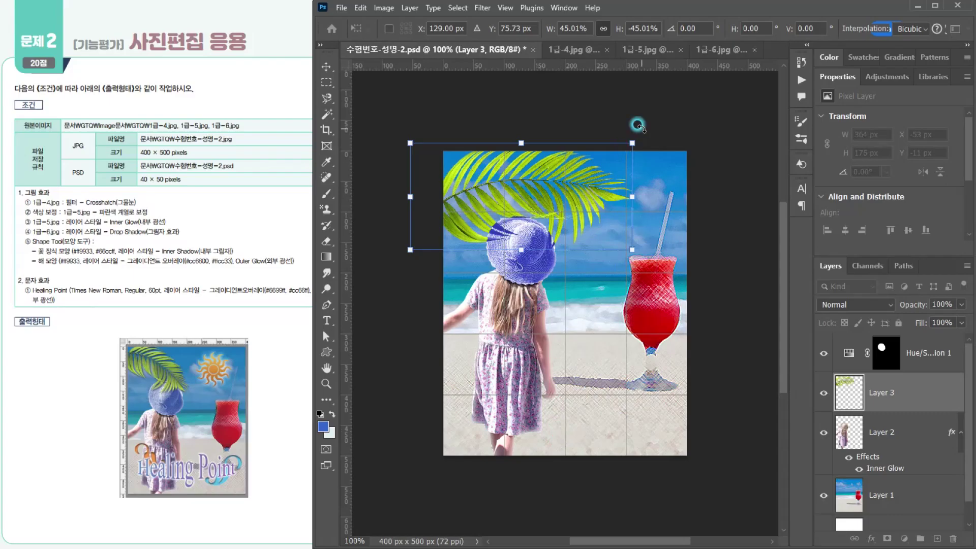
- Rotate the leaf about 32° and reduce it to about 32% so its tip hangs over the girl's hat, then apply the transform
drag(637, 125, 542, 192)
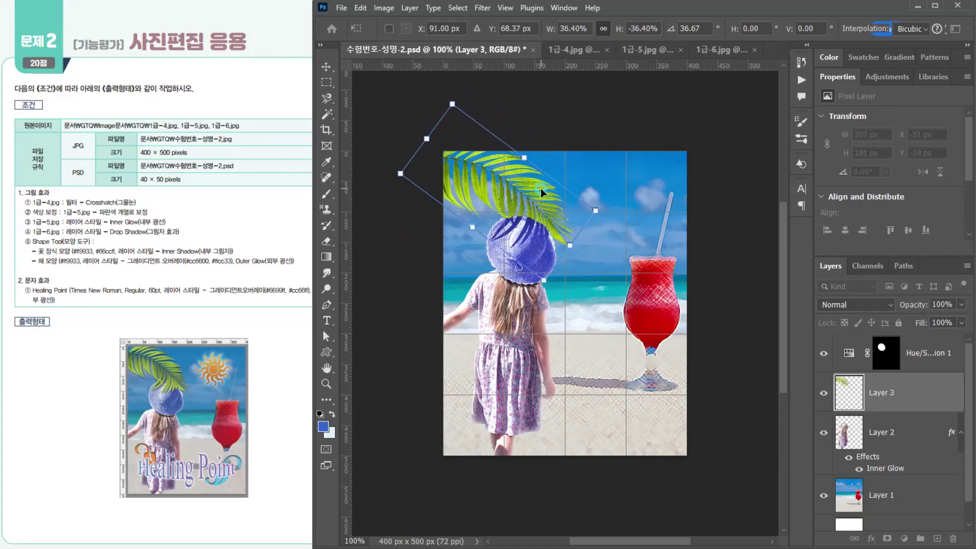
drag(594, 211, 572, 207)
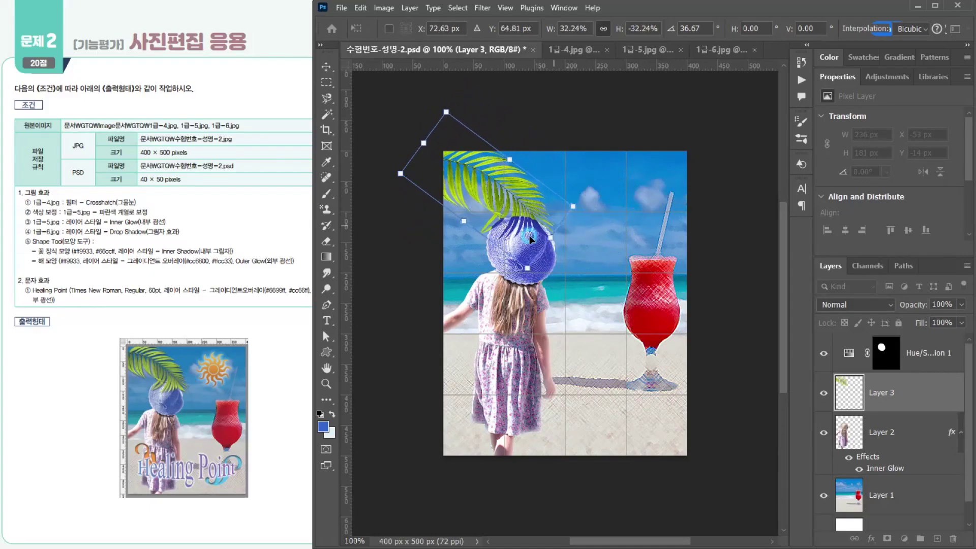
drag(549, 273, 561, 273)
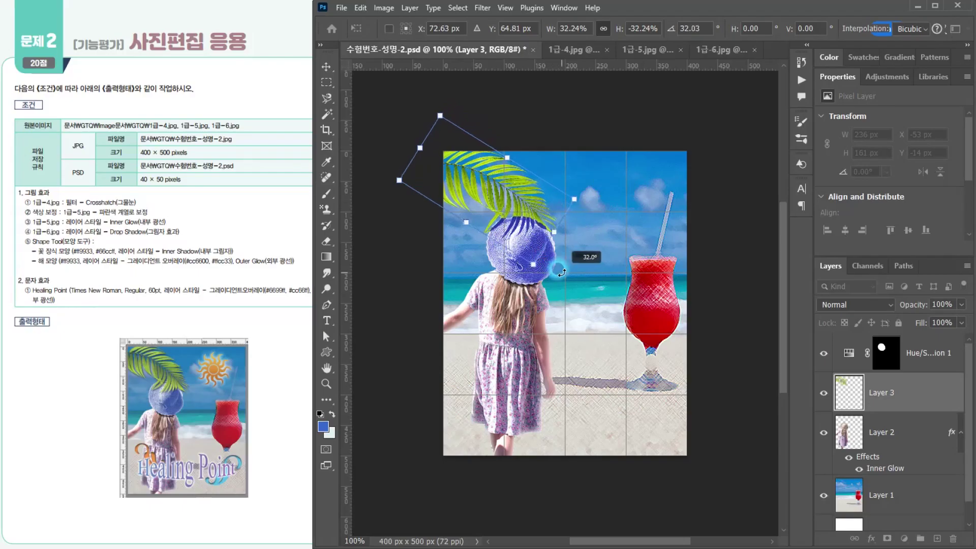
drag(518, 186, 519, 188)
key(Return)
- Move the palm leaf layer above the Hue/Saturation adjustment layer
key(w)
click(895, 406)
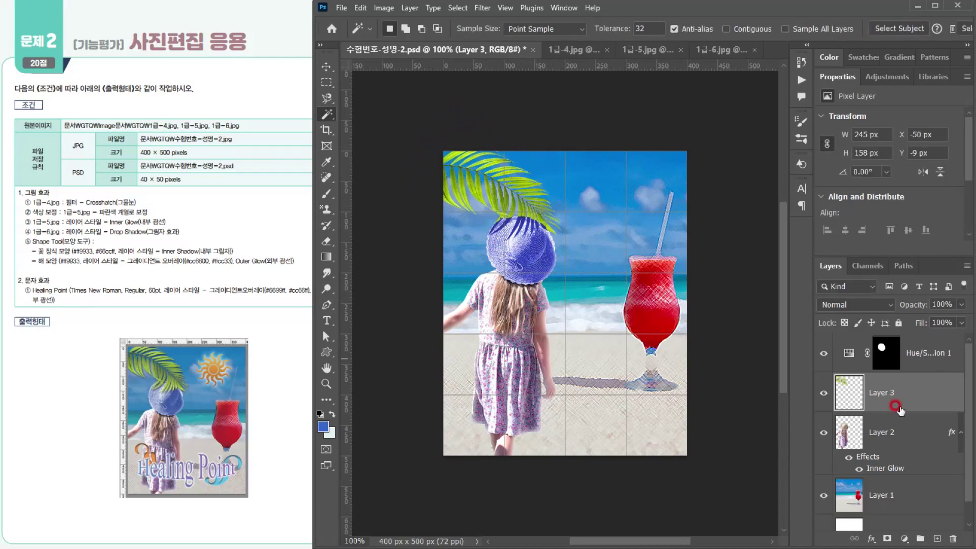
click(922, 354)
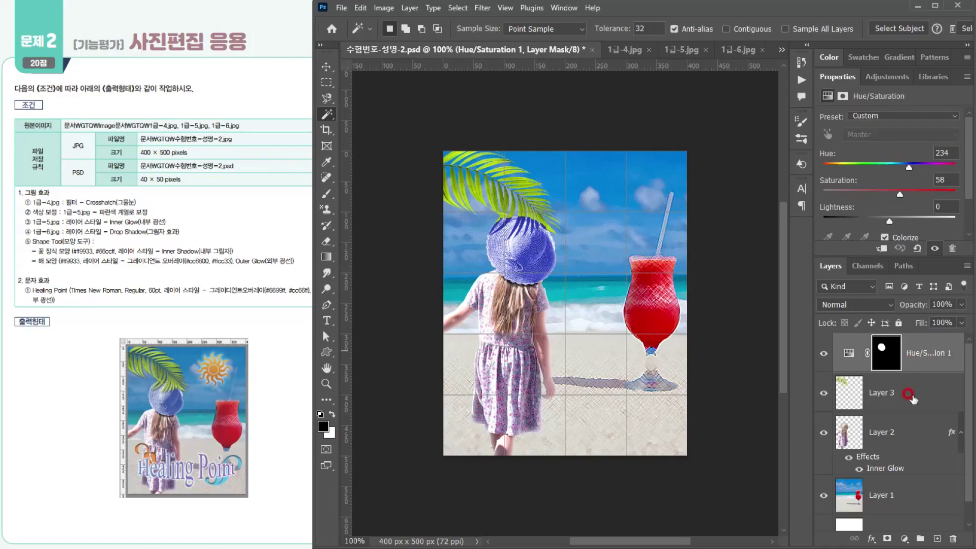
click(913, 387)
drag(913, 379, 909, 337)
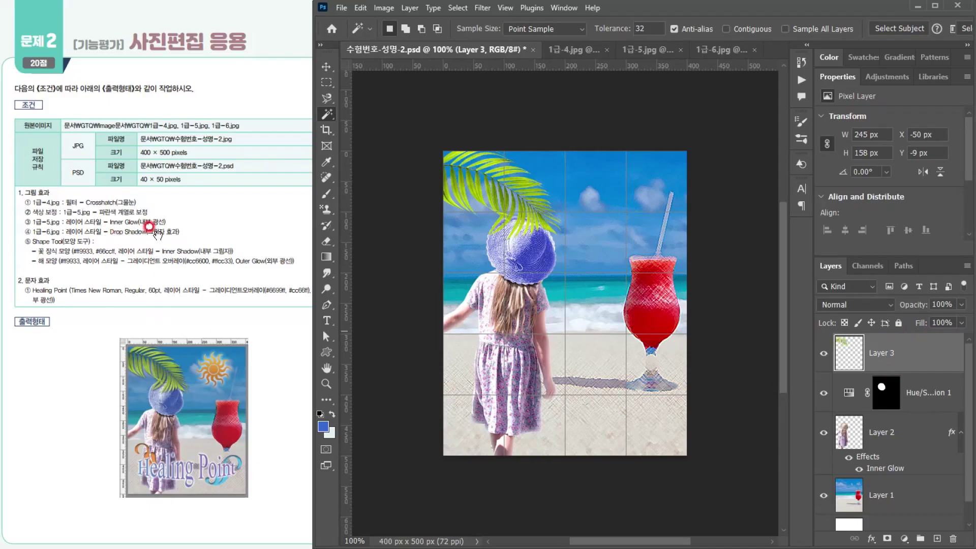
- Apply a Drop Shadow layer style to the palm leaf layer
click(870, 539)
click(896, 532)
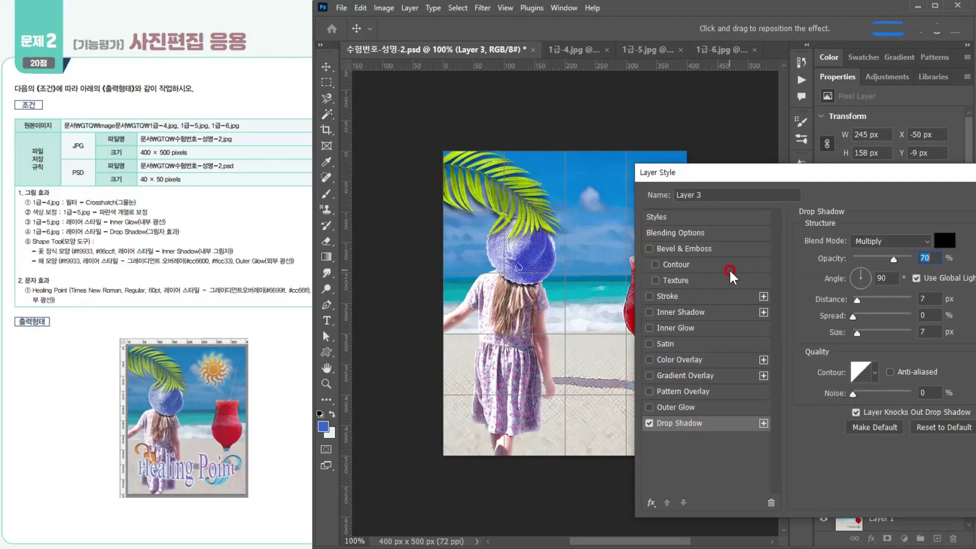
double_click(926, 257)
key(Return)
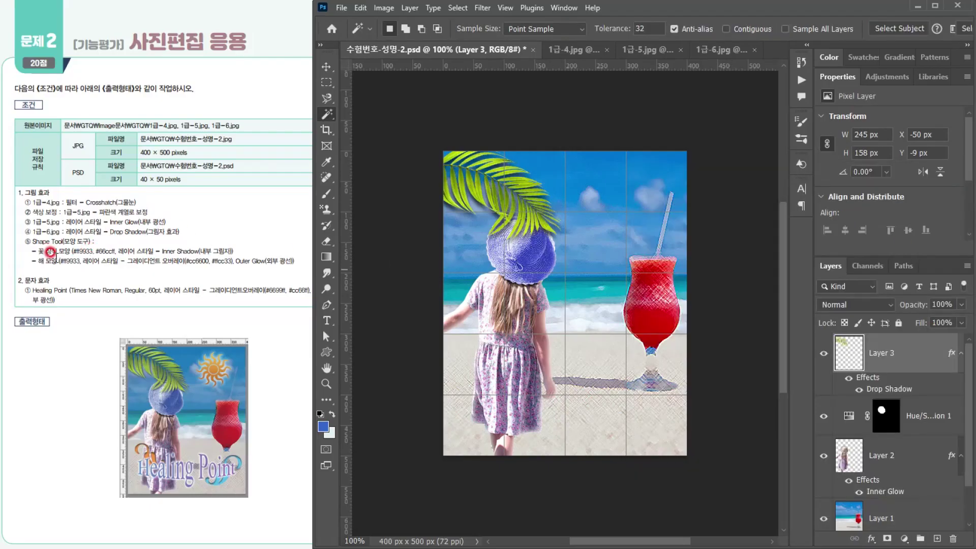
- Draw the Leaf Ornament 2 custom shape, about 129 × 59 px, across the waist of the girl's dress
click(325, 382)
click(321, 357)
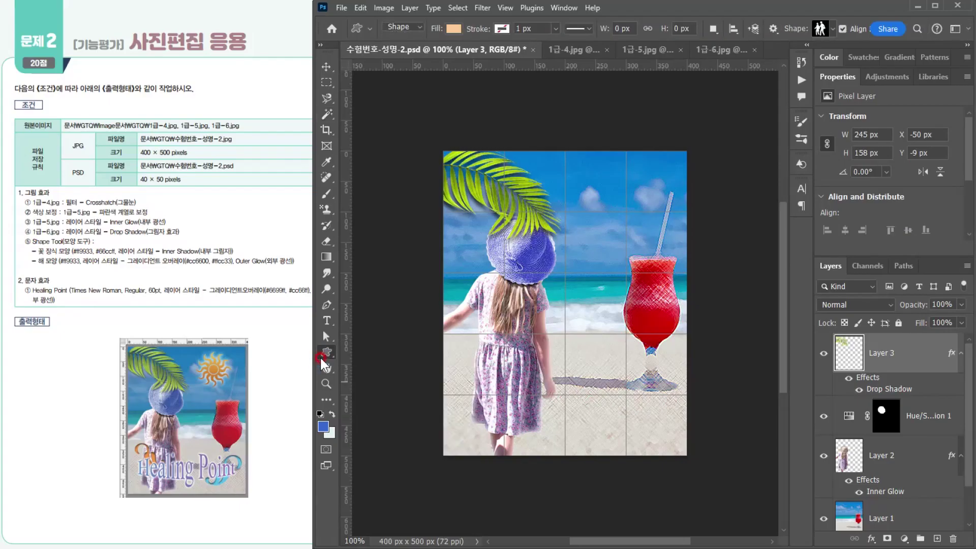
click(452, 29)
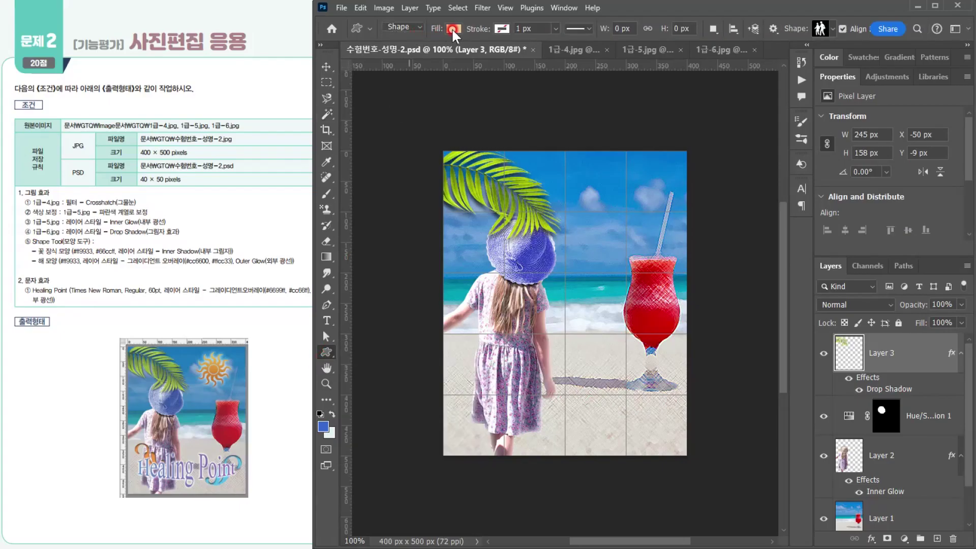
click(404, 27)
click(831, 28)
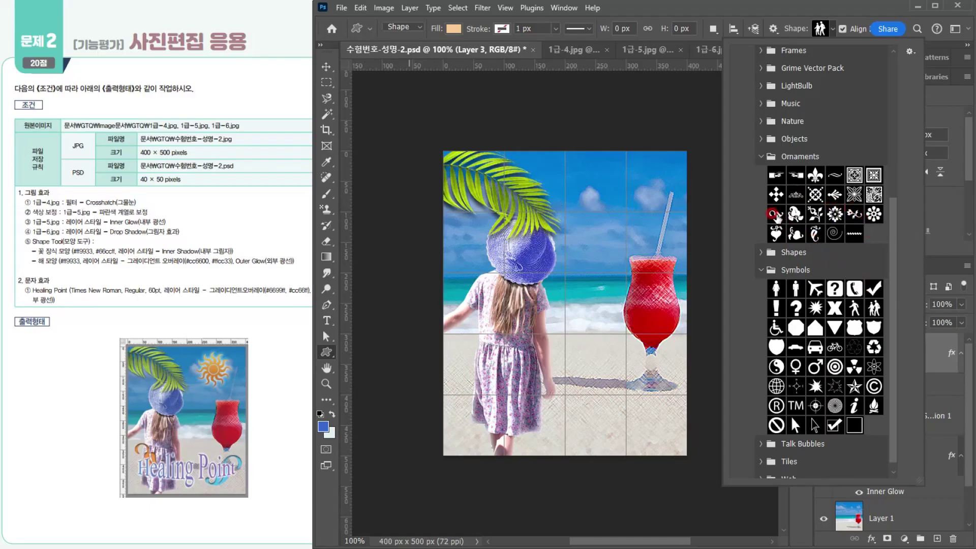
double_click(775, 214)
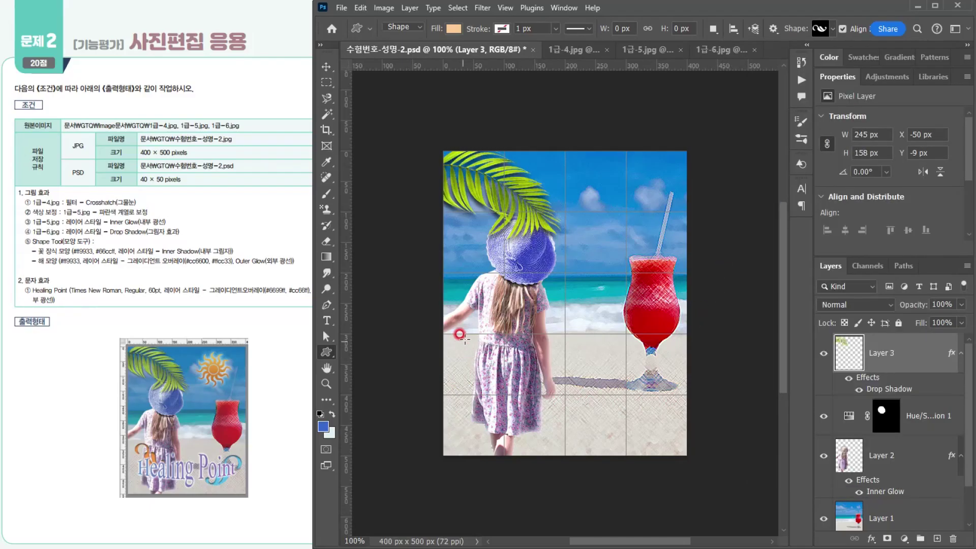
drag(455, 332, 531, 383)
- Set the leaf ornament's fill color to #ff9933
double_click(848, 356)
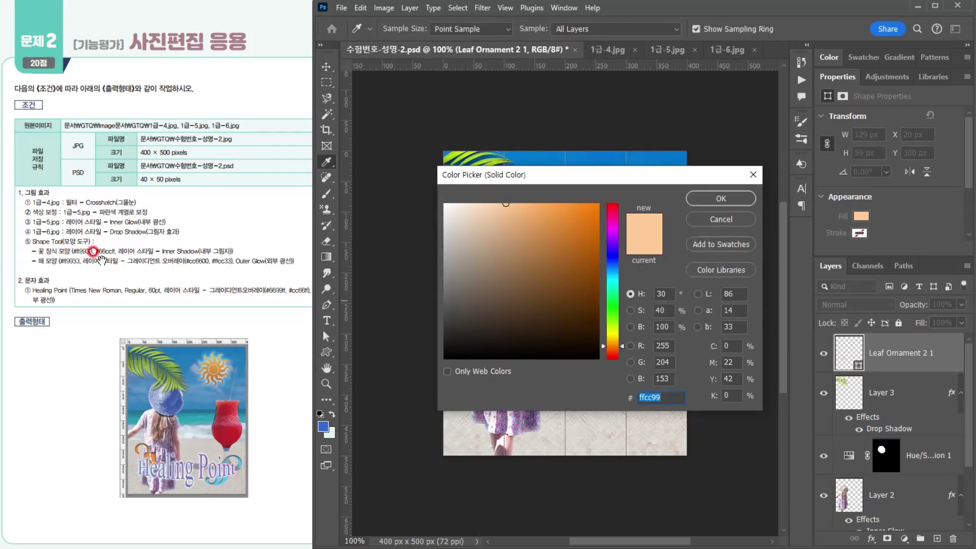
text(ff9933)
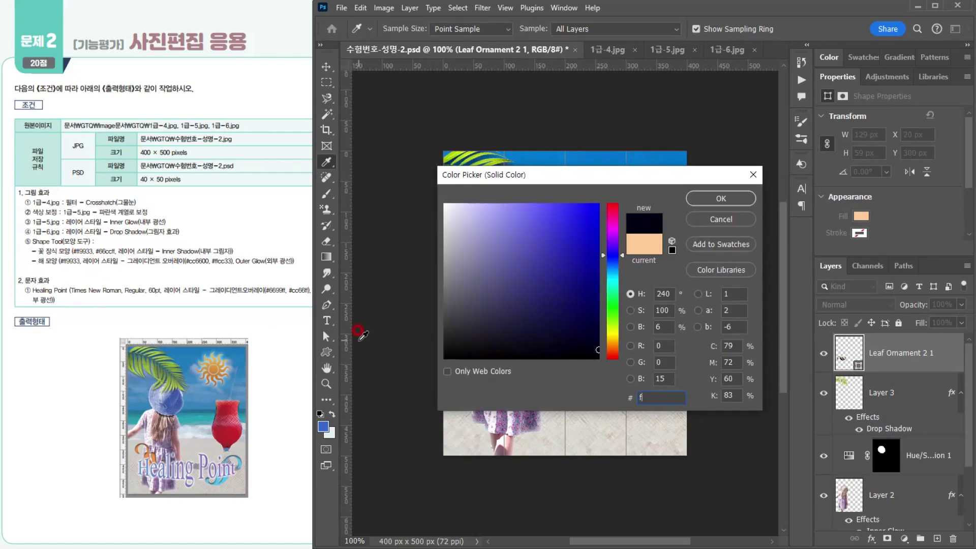
key(Return)
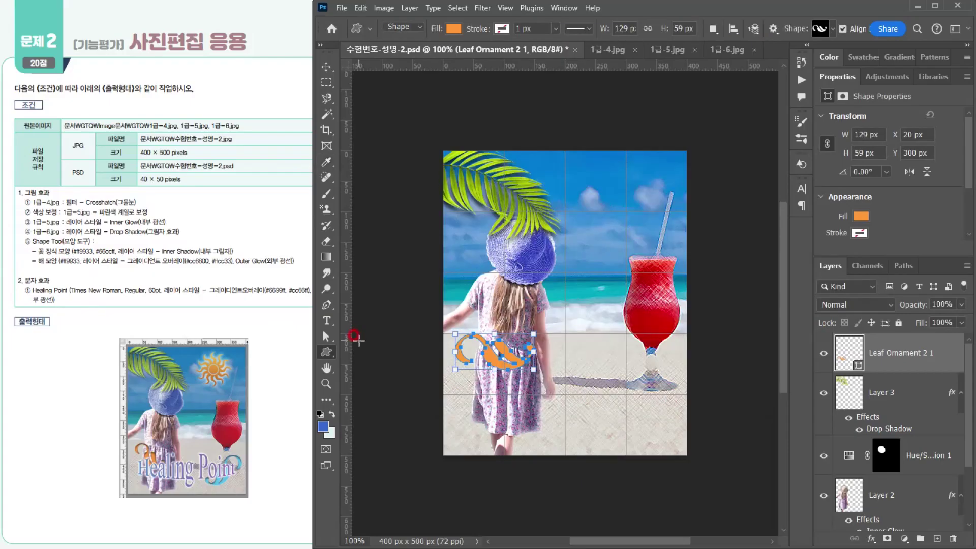
- Rotate the orange leaf ornament about 28° clockwise and shift it slightly down over the girl's skirt
key(ctrl+t)
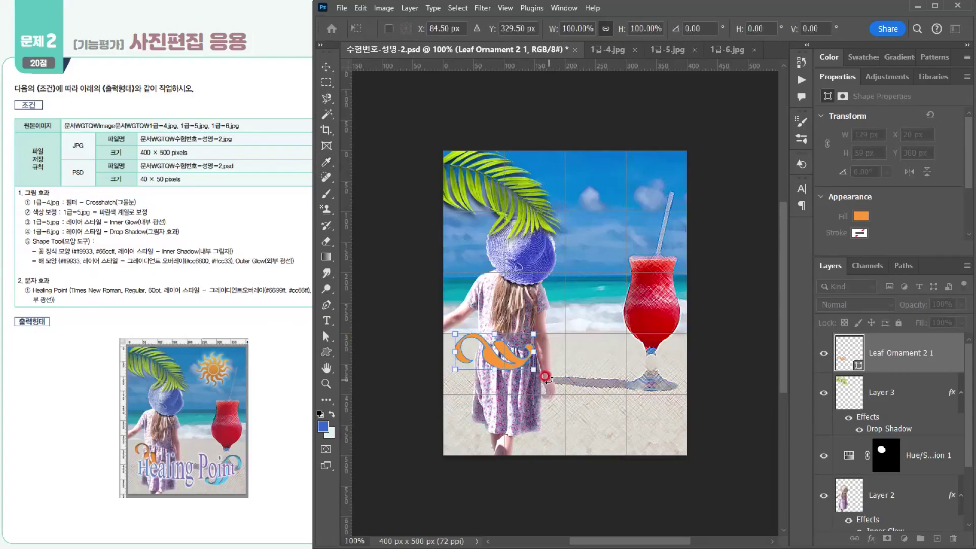
drag(544, 372, 531, 387)
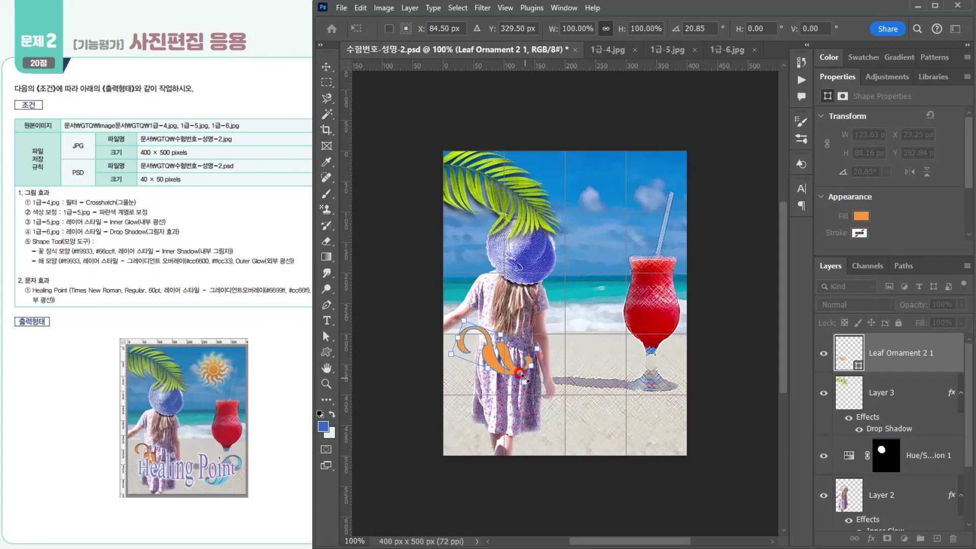
drag(537, 384, 532, 389)
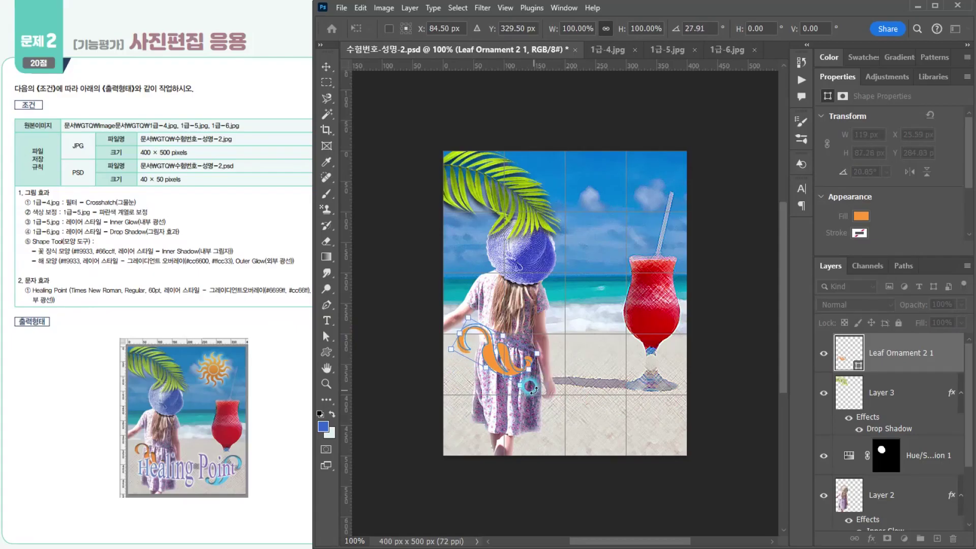
drag(505, 354, 505, 361)
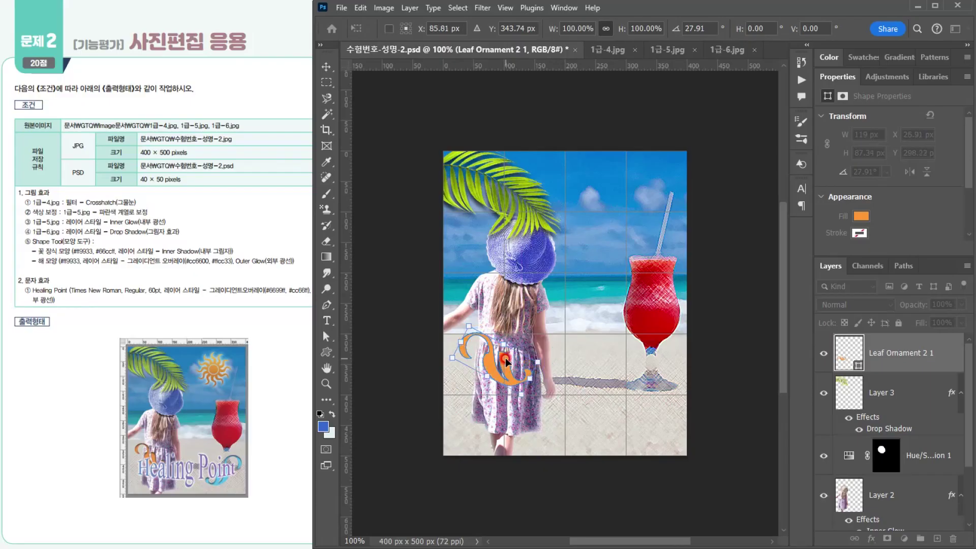
key(Return)
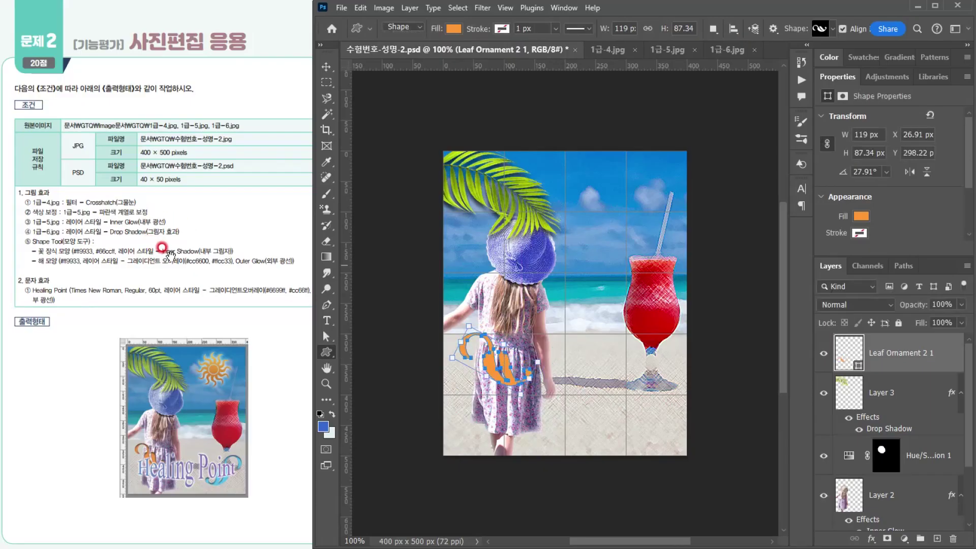
- Apply an Inner Shadow layer style to the orange leaf ornament
click(870, 539)
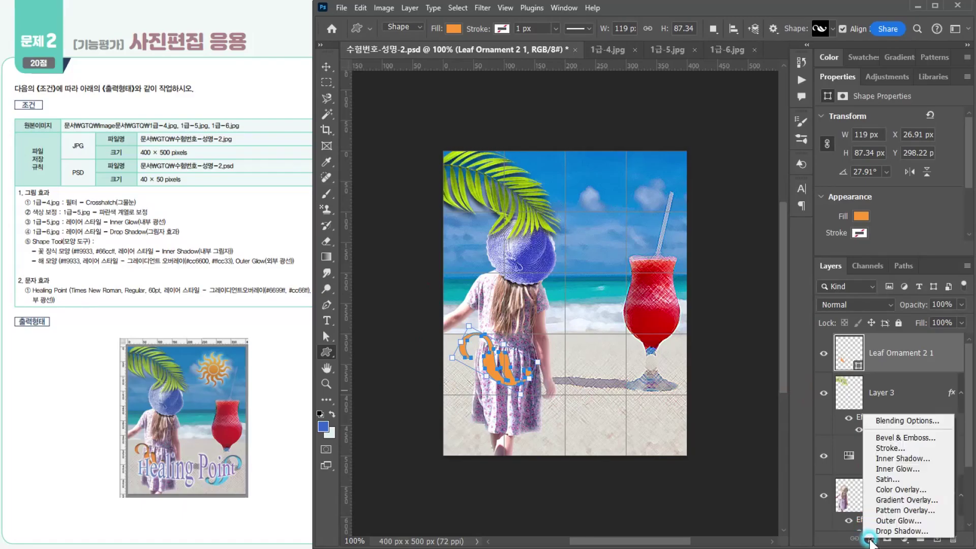
click(892, 458)
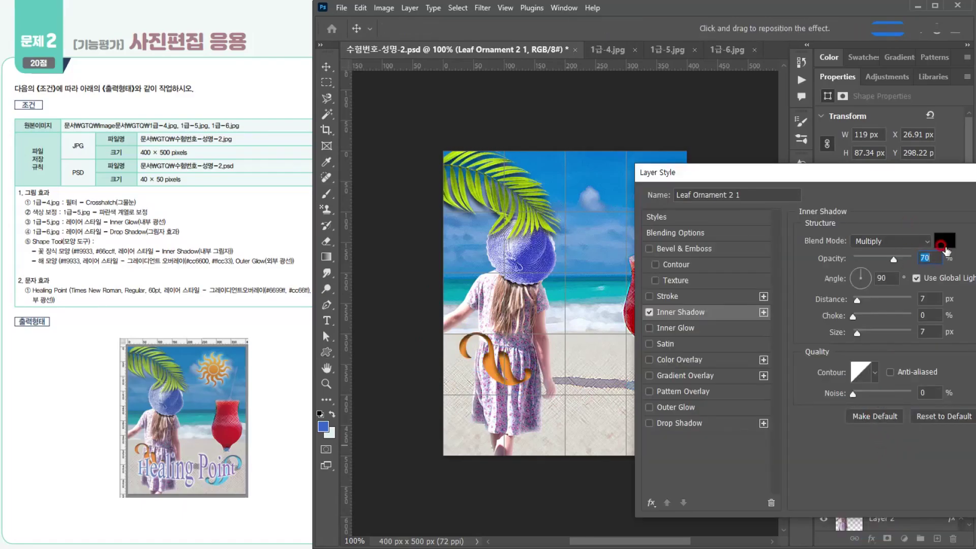
key(Return)
- Duplicate the leaf ornament layer and move the copy onto the sand below the cocktail glass
click(327, 67)
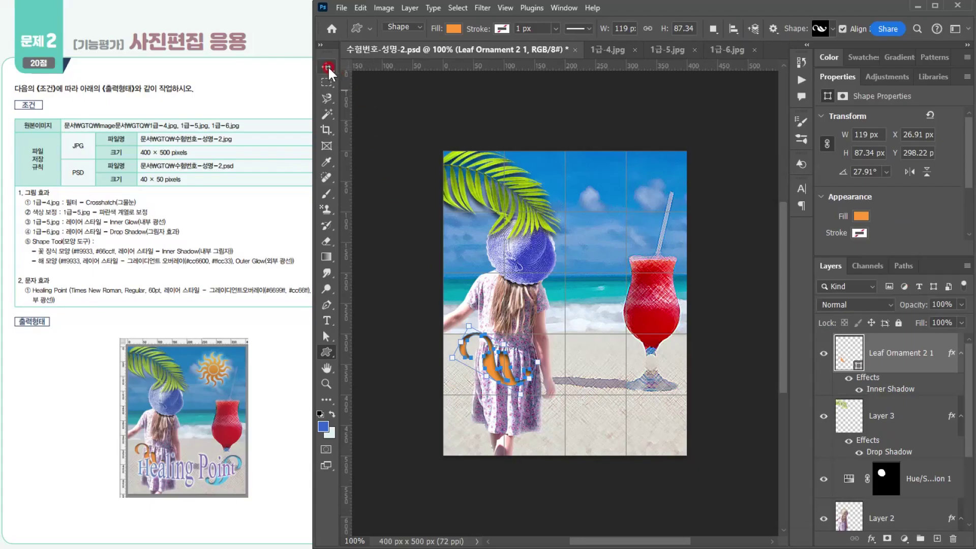
click(749, 298)
key(ctrl+j)
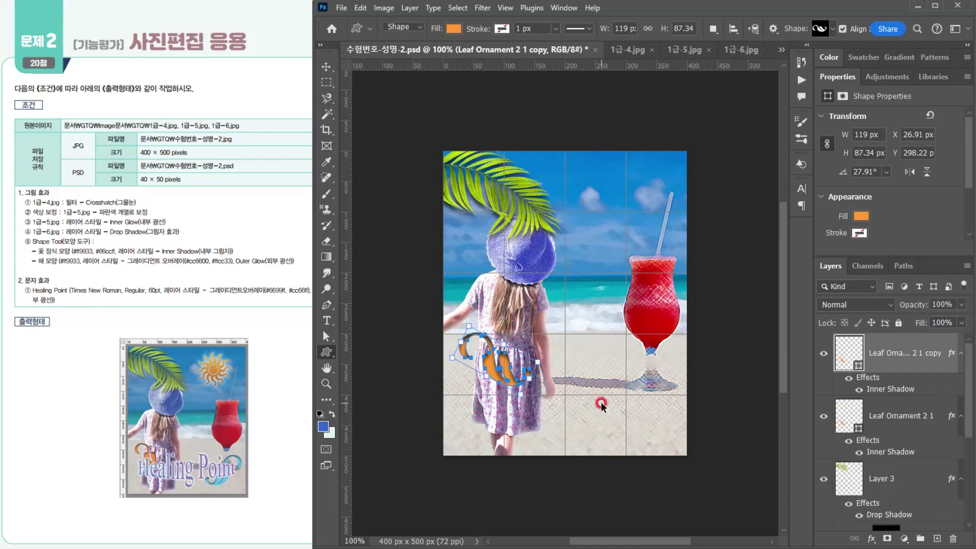
click(885, 354)
key(ctrl+t)
drag(514, 374, 630, 390)
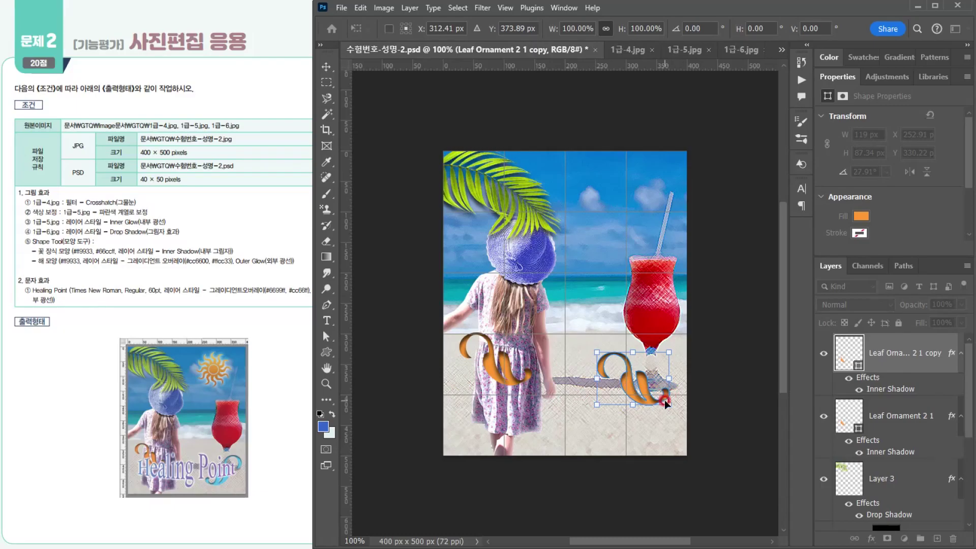
- Flip the copied leaf ornament horizontally, rotate it counterclockwise, enlarge it to about 112% and position it at the base of the cocktail glass
right_click(632, 379)
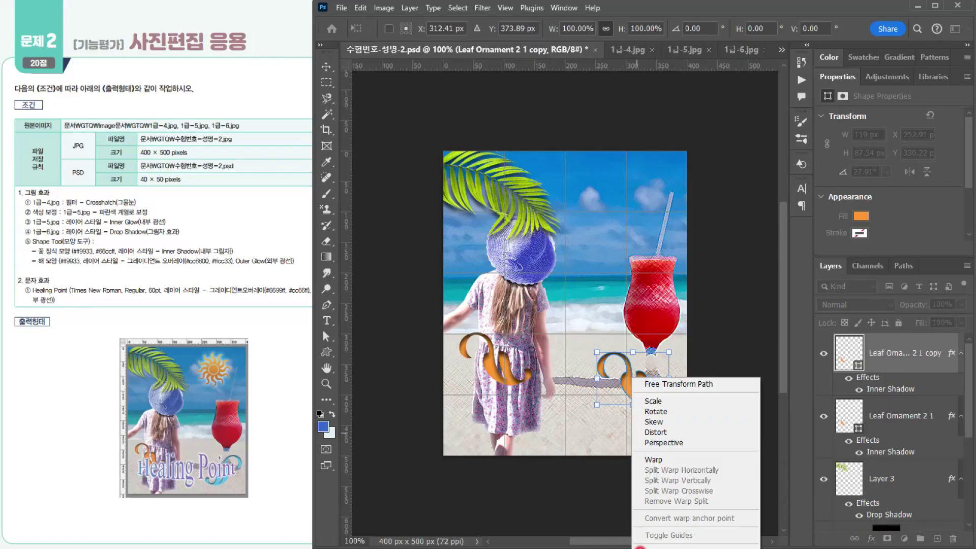
click(666, 548)
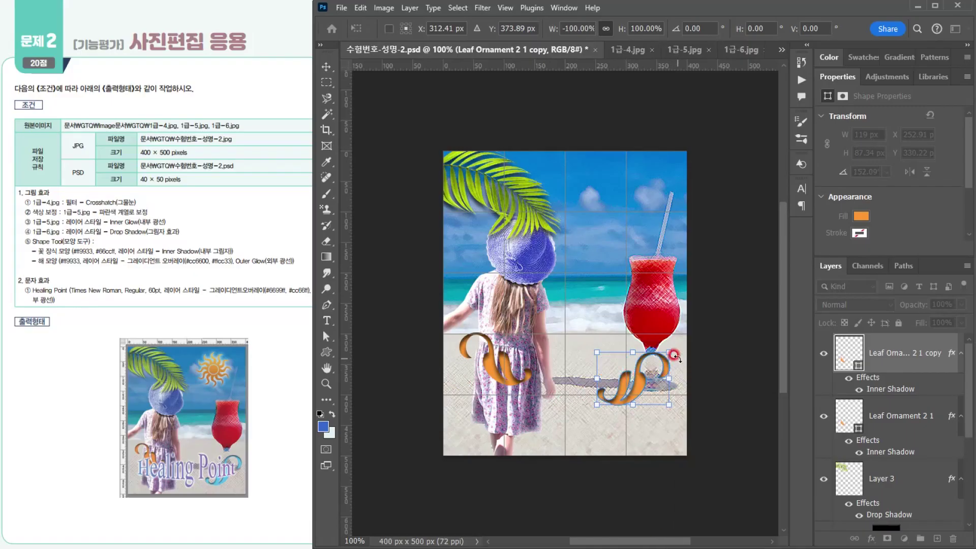
drag(675, 356, 674, 351)
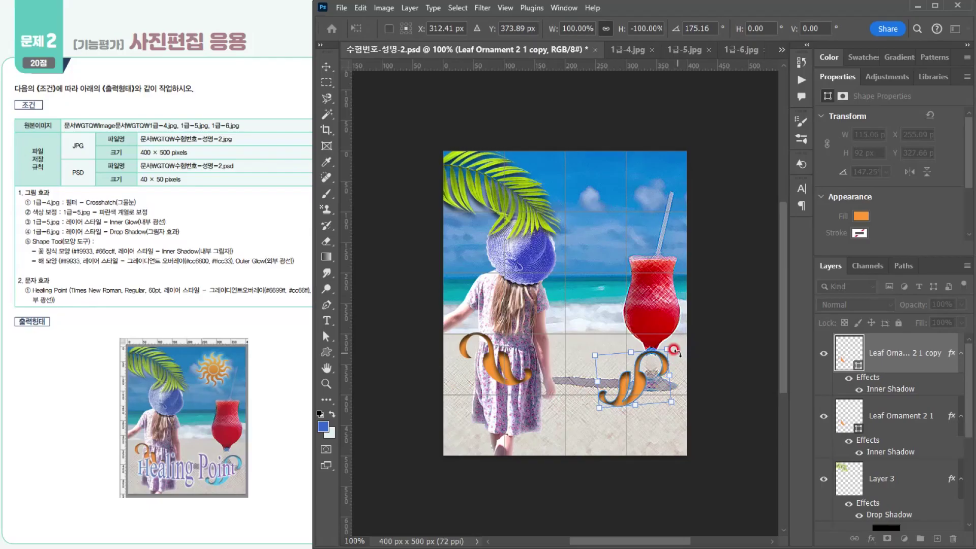
drag(599, 407, 589, 417)
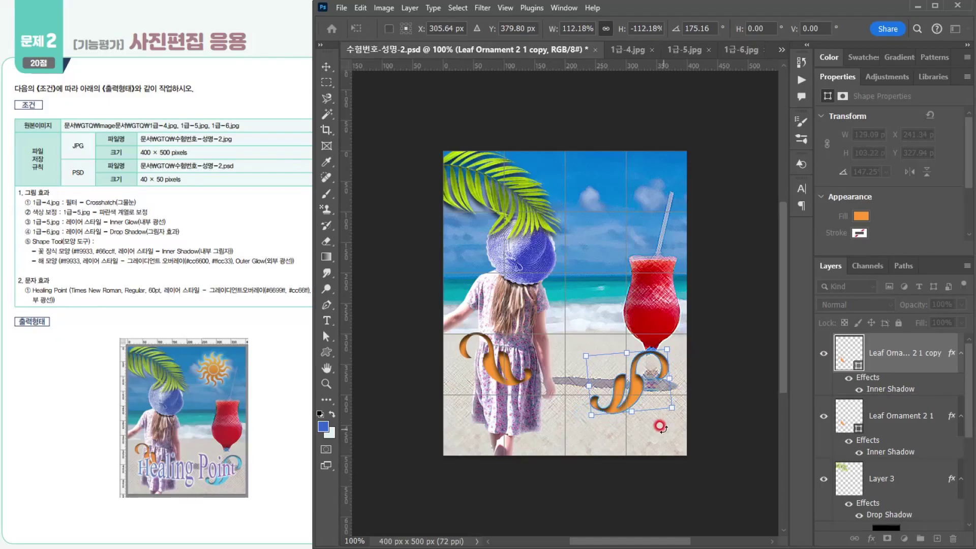
drag(637, 385, 641, 393)
key(Return)
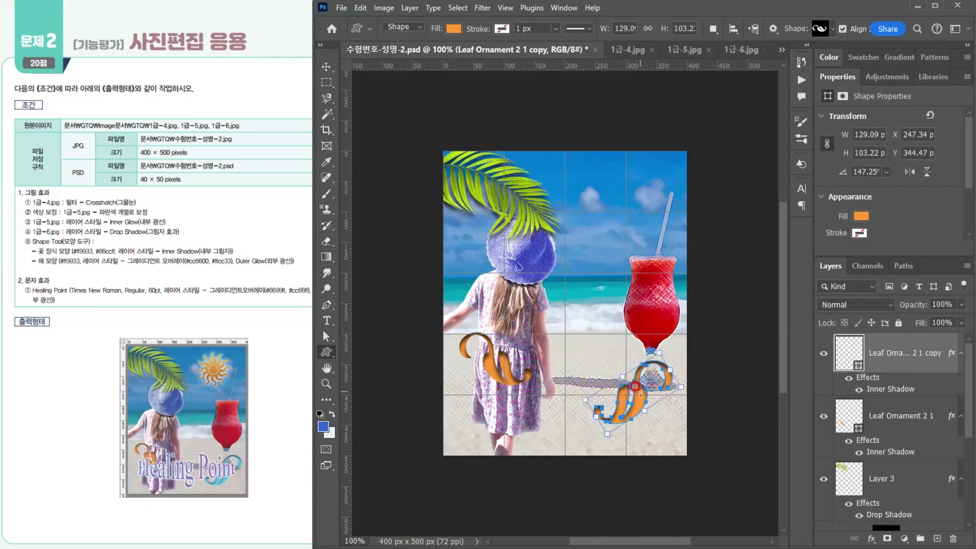
- Set the copied leaf ornament's fill color to #66ccff
double_click(840, 354)
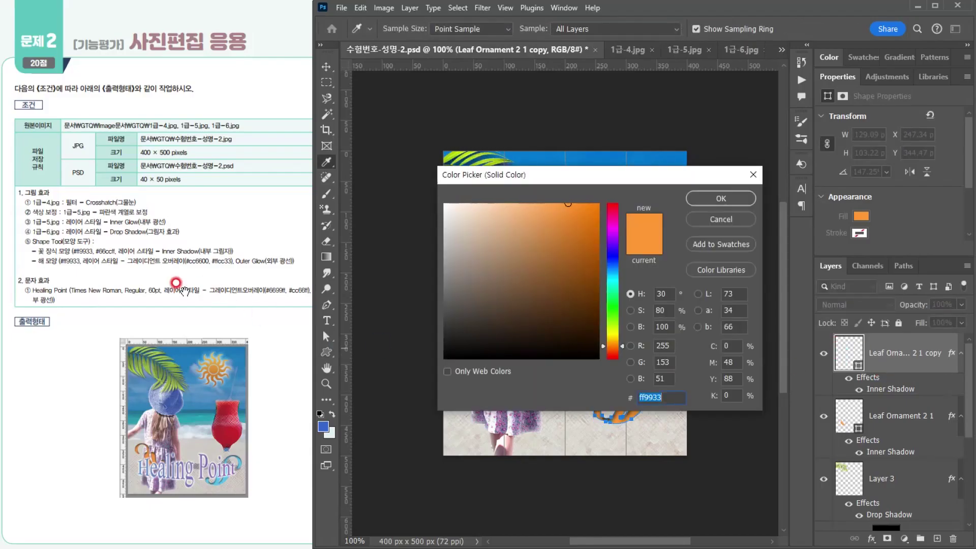
text(6)
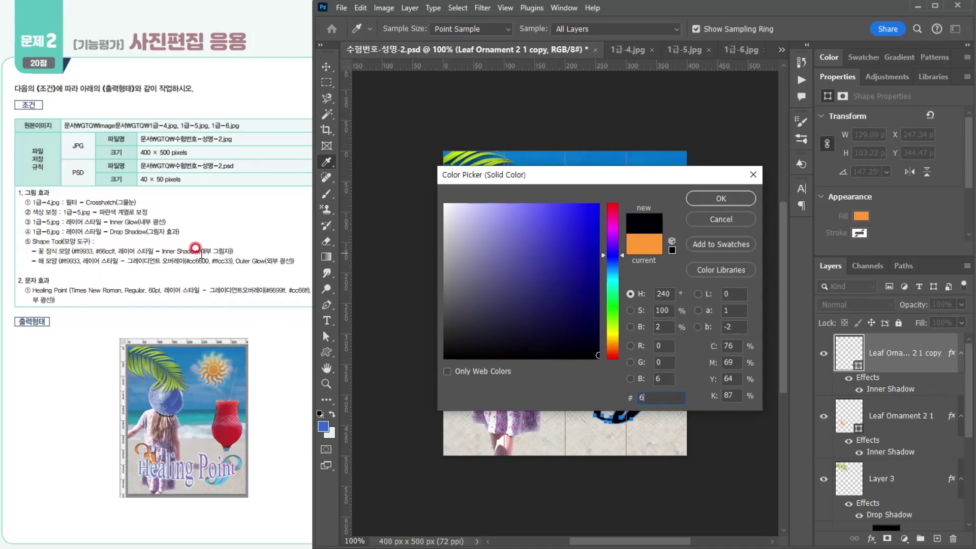
text(6ccff)
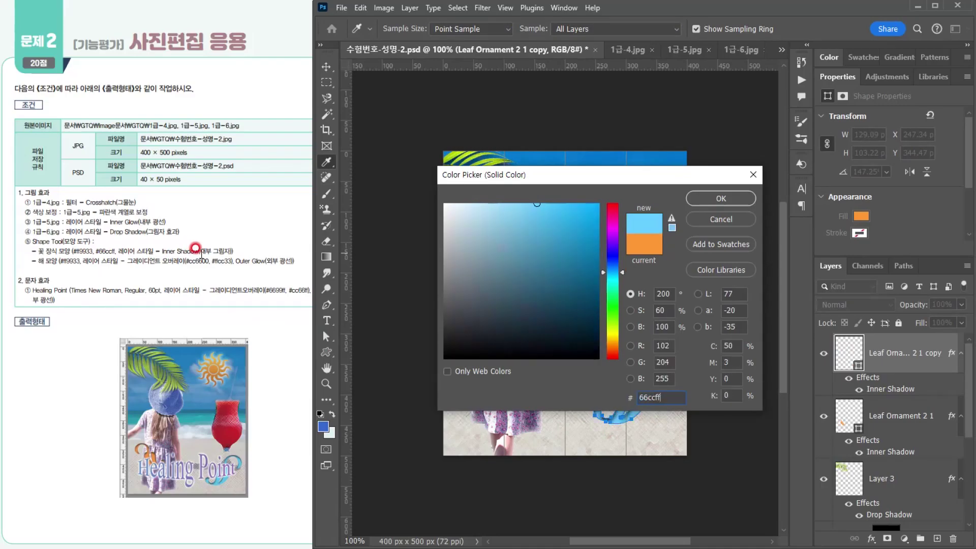
key(Return)
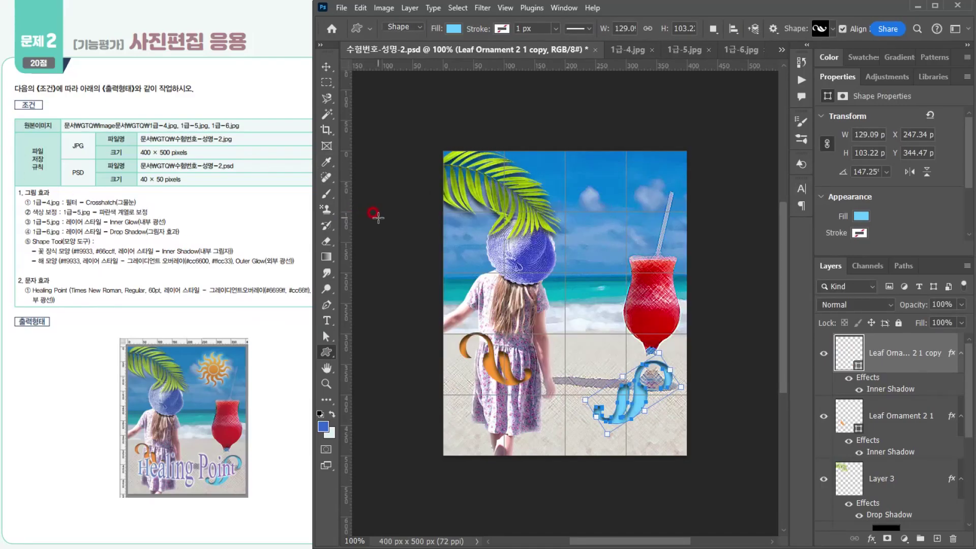
- Draw the Sun 1 custom shape from the Nature group, about 105 × 105 px, in the sky between the palm leaf and the straw
click(833, 29)
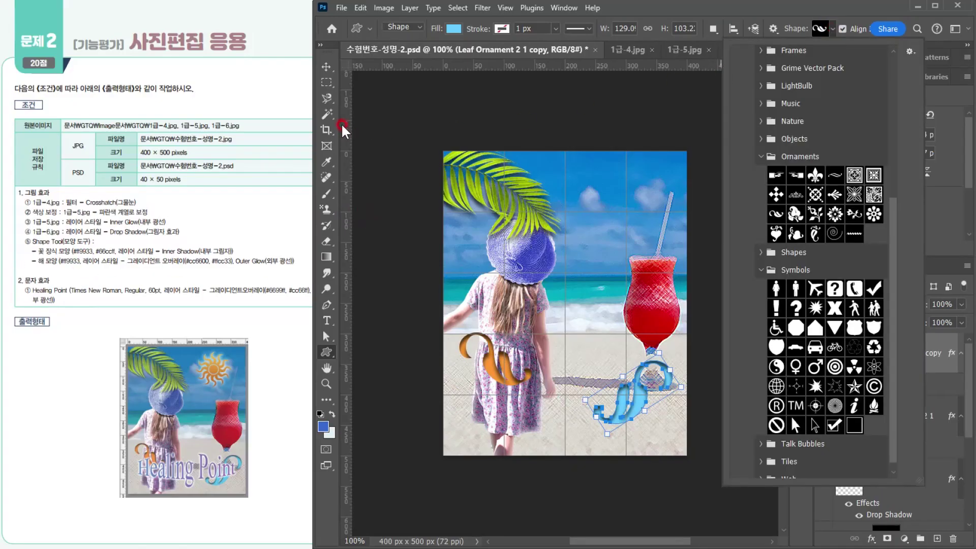
click(325, 66)
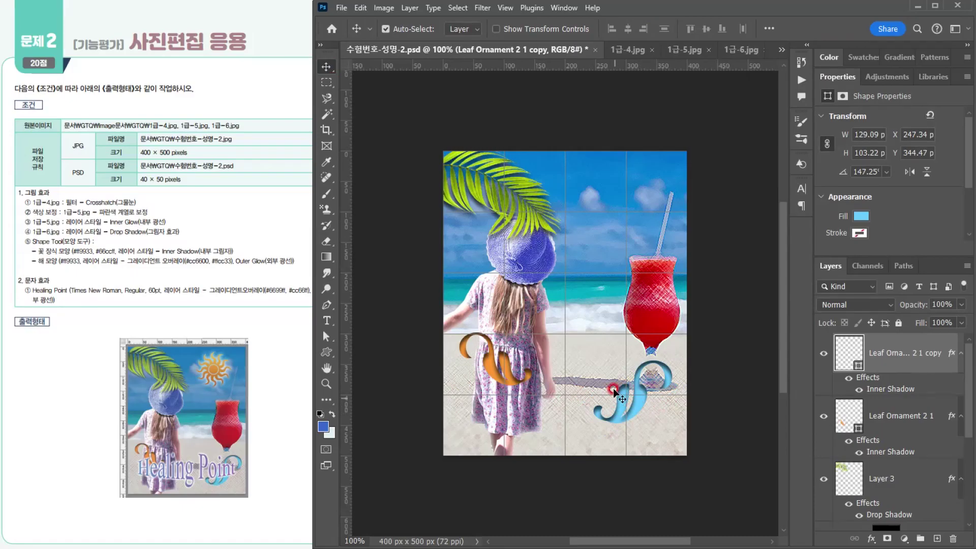
click(325, 354)
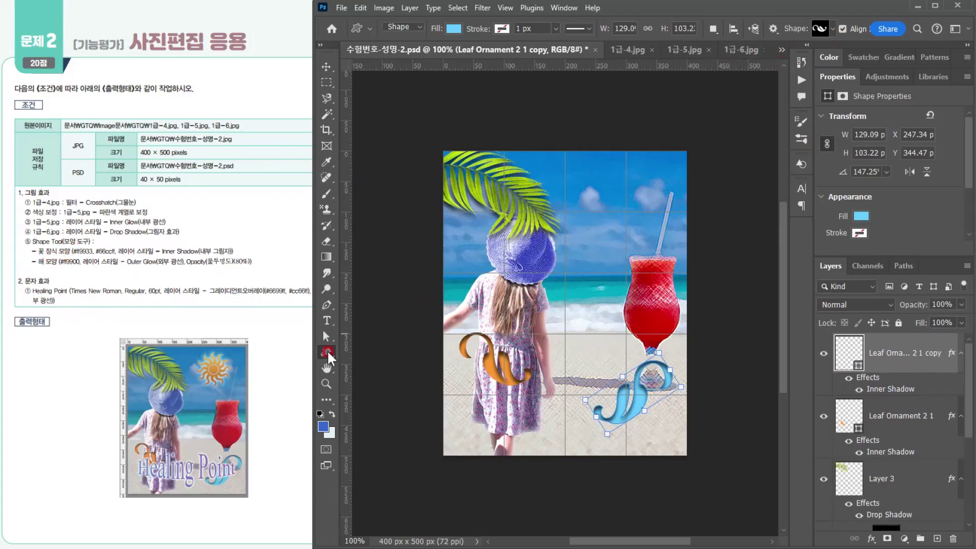
click(832, 28)
click(761, 134)
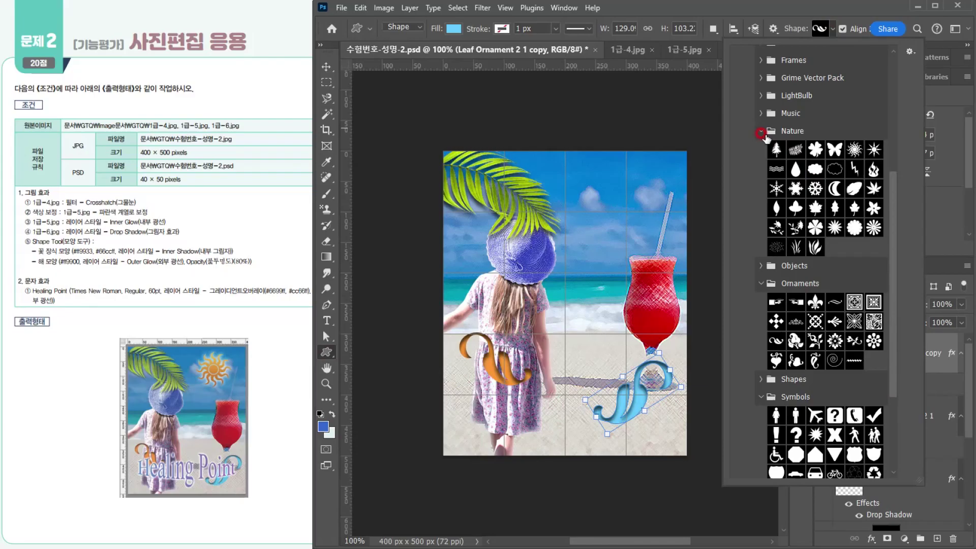
click(761, 132)
click(761, 133)
click(858, 148)
click(848, 141)
drag(590, 176, 640, 225)
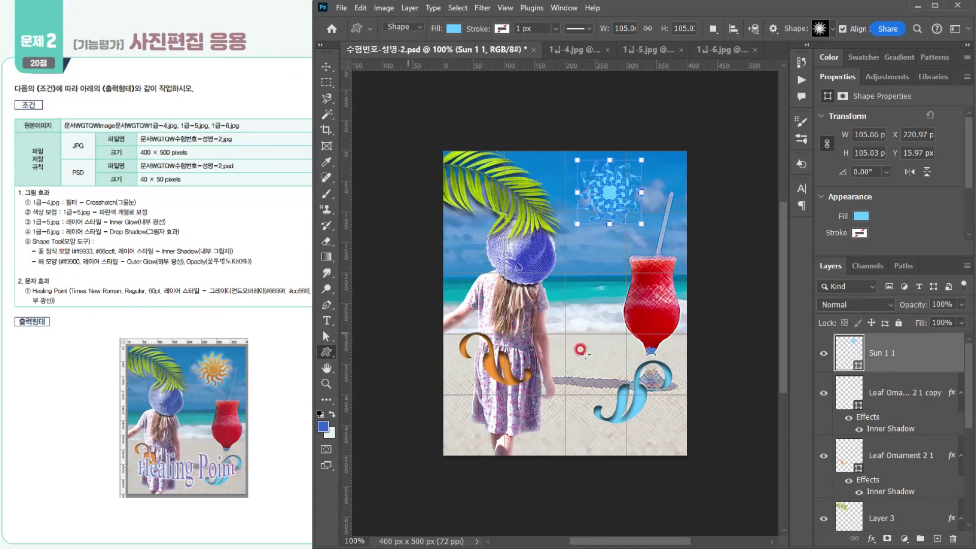
- Set the sun shape's fill color to #ff9900
double_click(848, 347)
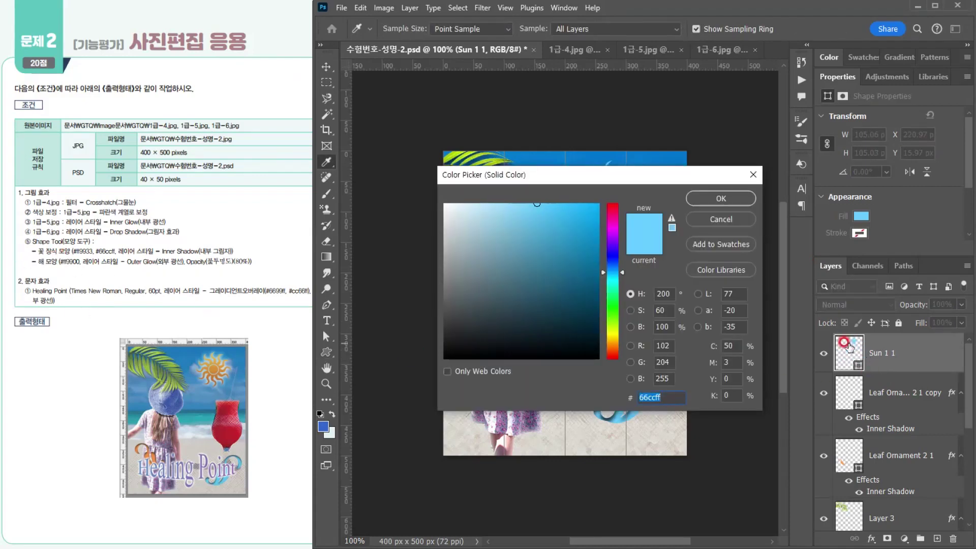
text(ff9900)
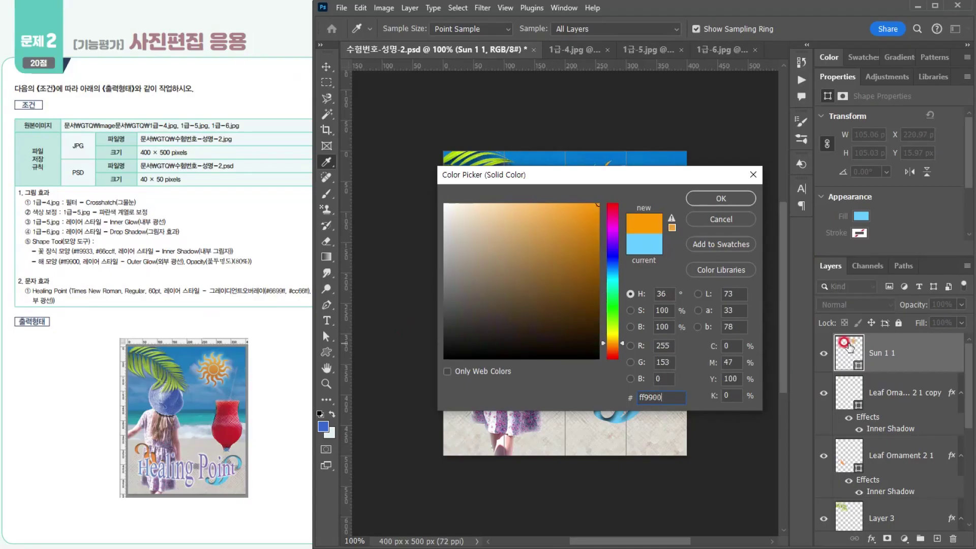
key(Return)
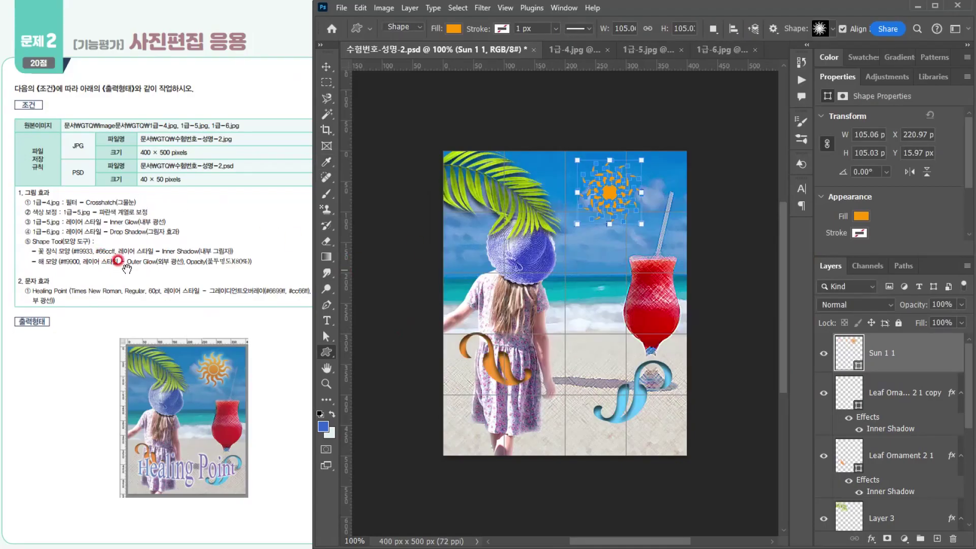
- Apply an Outer Glow layer style to the sun shape and set its layer opacity to 80%
click(871, 538)
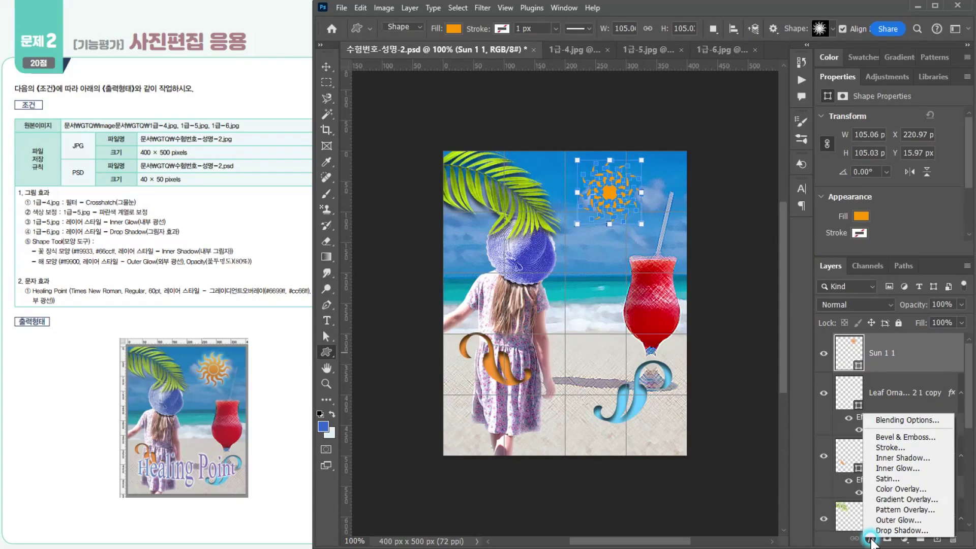
click(898, 520)
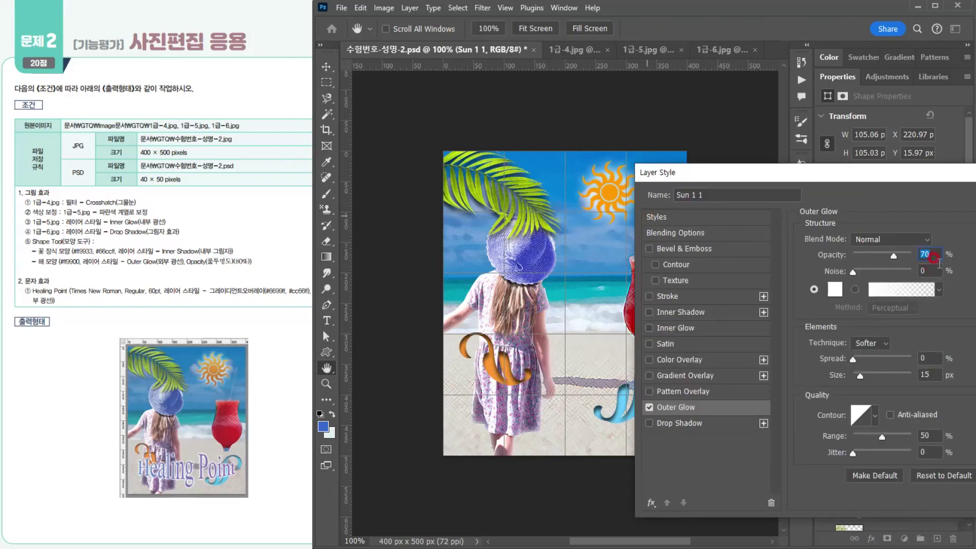
key(Return)
key(Return)
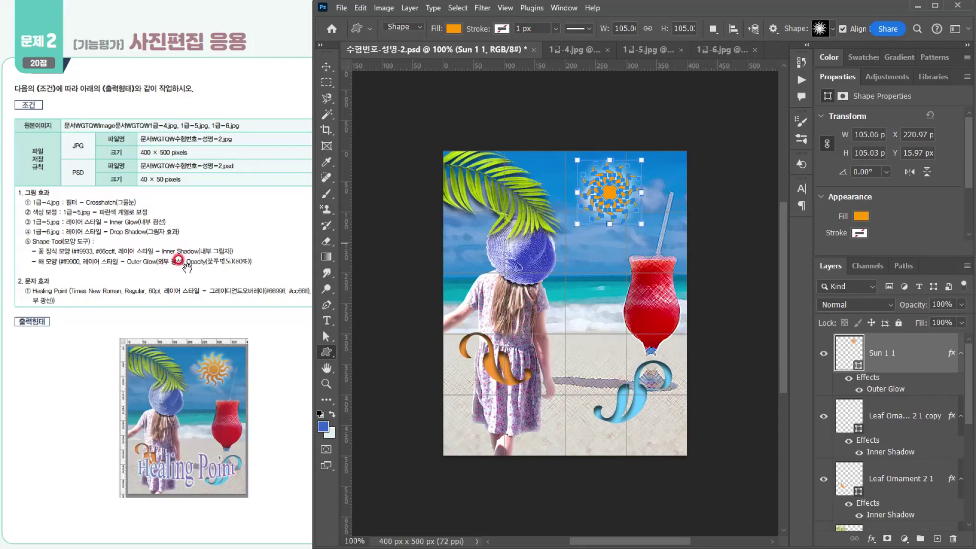
click(939, 303)
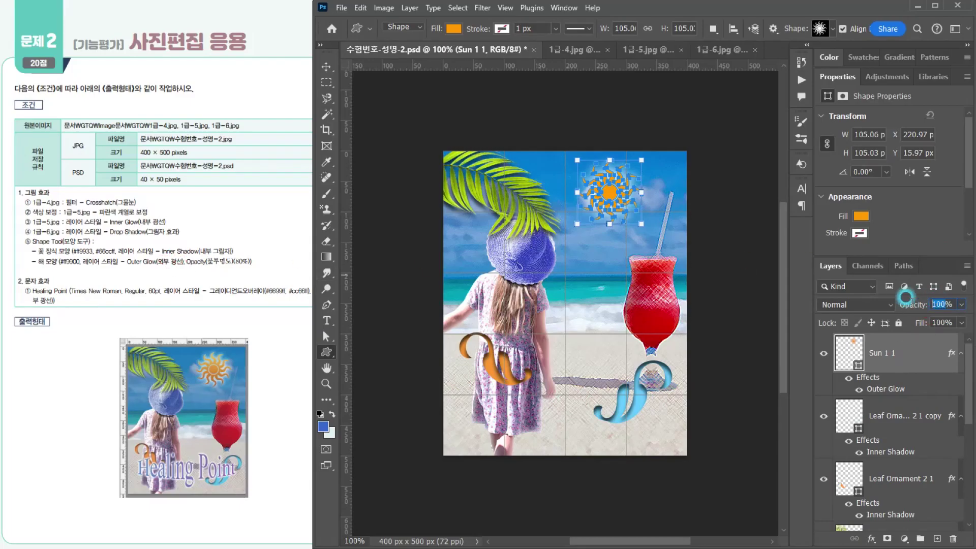
text(80)
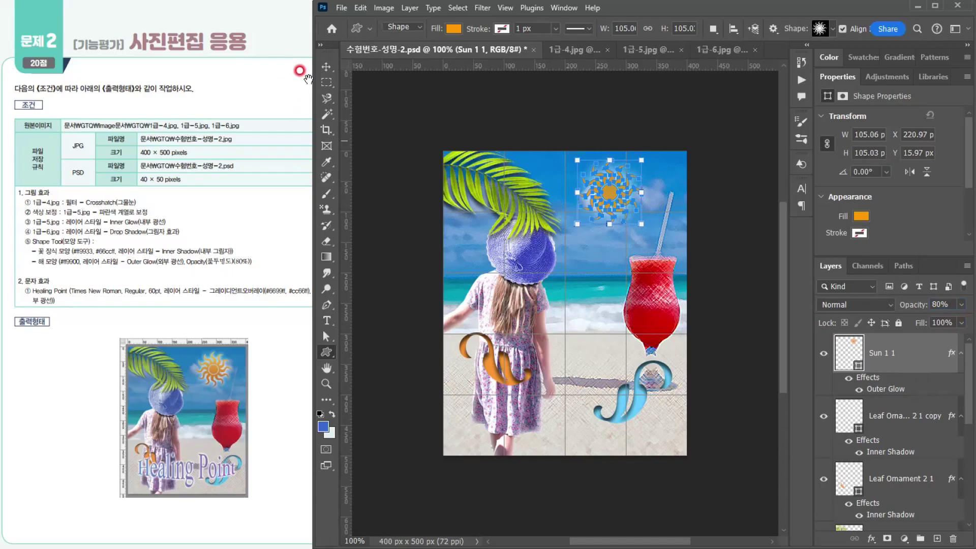
click(327, 66)
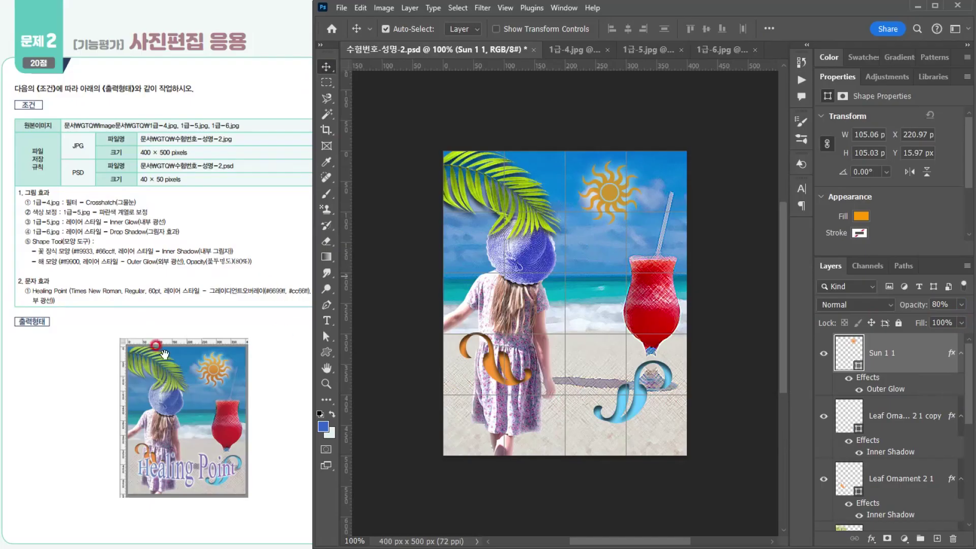
- Add the text "Healing Point" across the sand in the lower part of the canvas
click(327, 321)
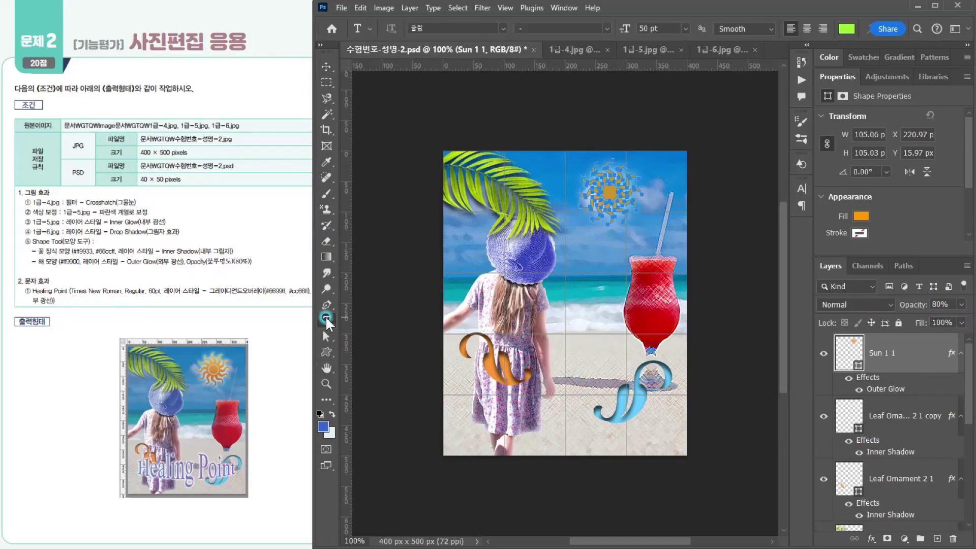
click(472, 415)
key(BackSpace)
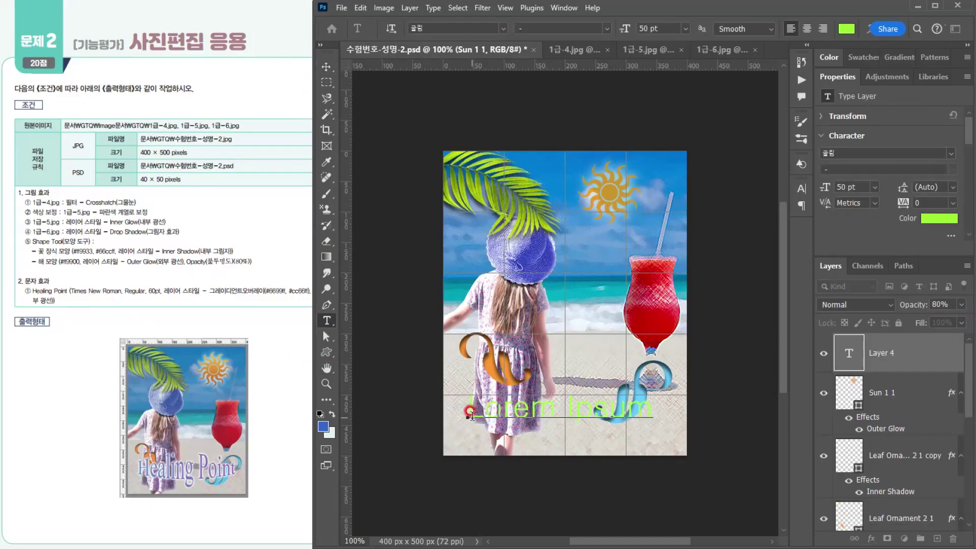
text(Healing)
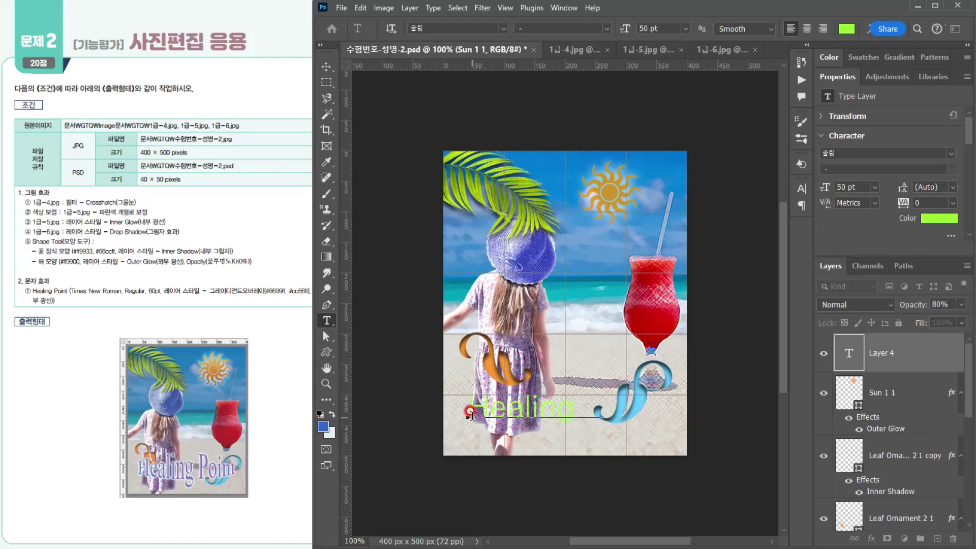
text( Point)
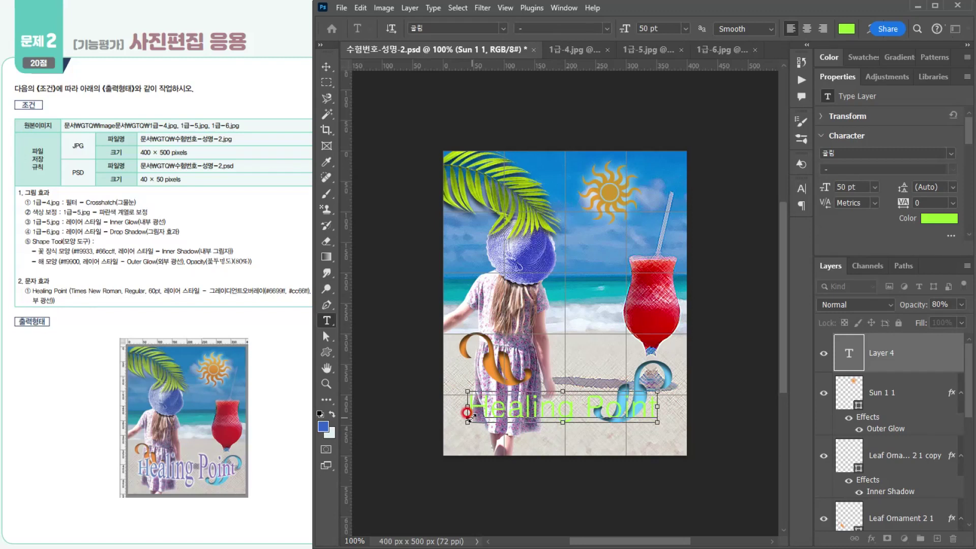
- Format the whole "Healing Point" text as Times New Roman, Regular, 60 pt
key(ctrl+a)
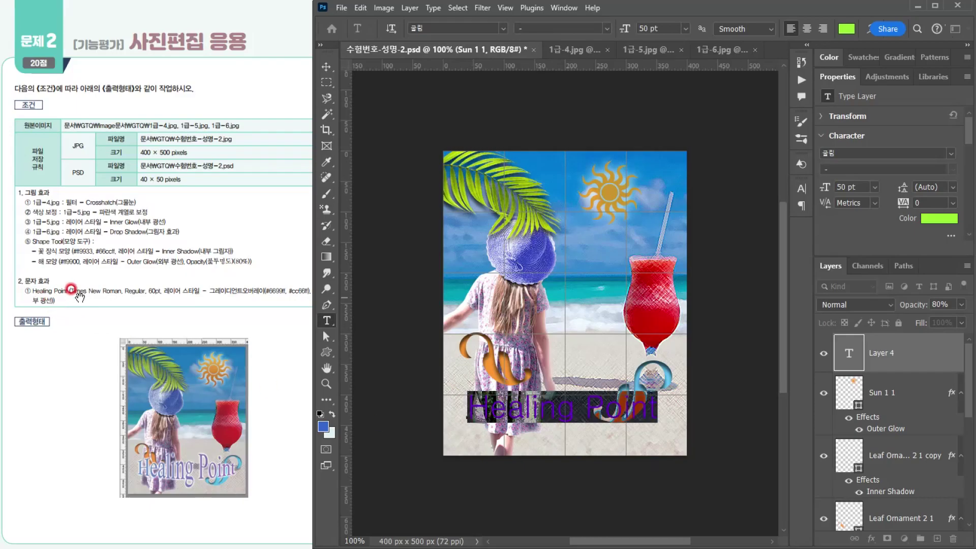
click(503, 29)
click(477, 92)
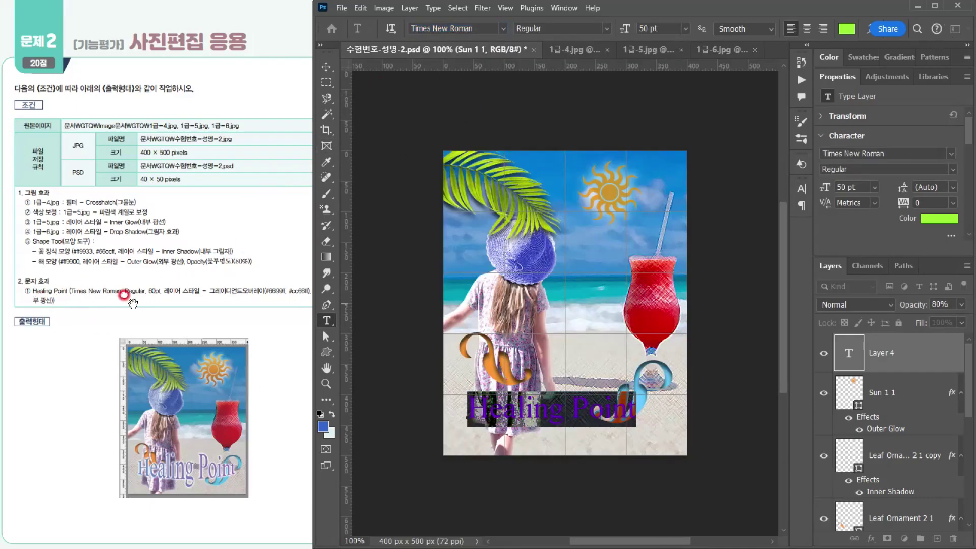
click(135, 305)
scroll(133, 305, down, 1)
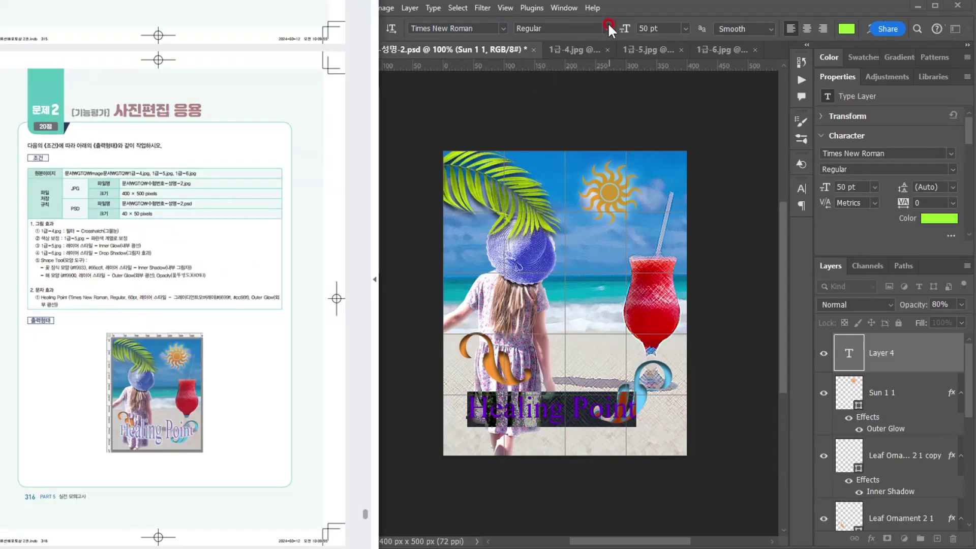
click(660, 29)
click(616, 26)
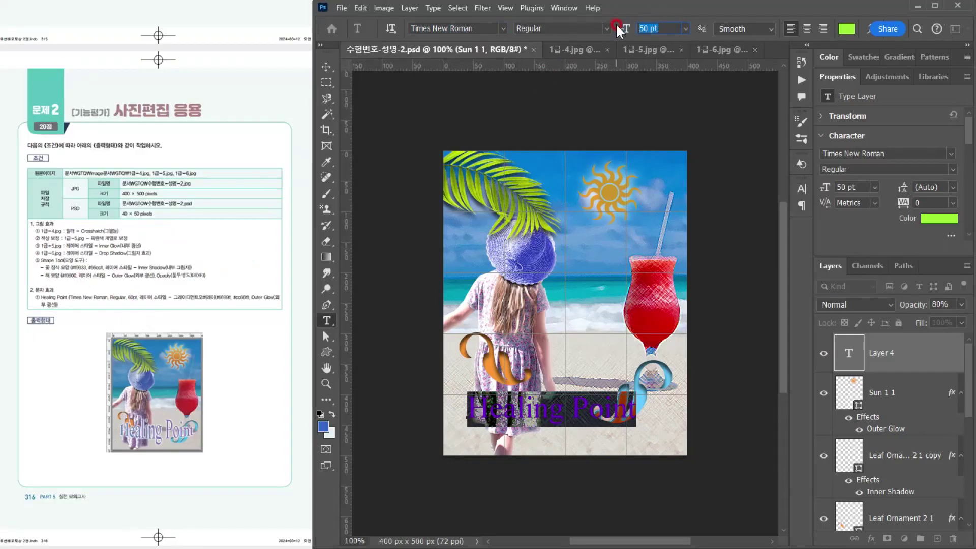
text(60)
key(Return)
click(138, 303)
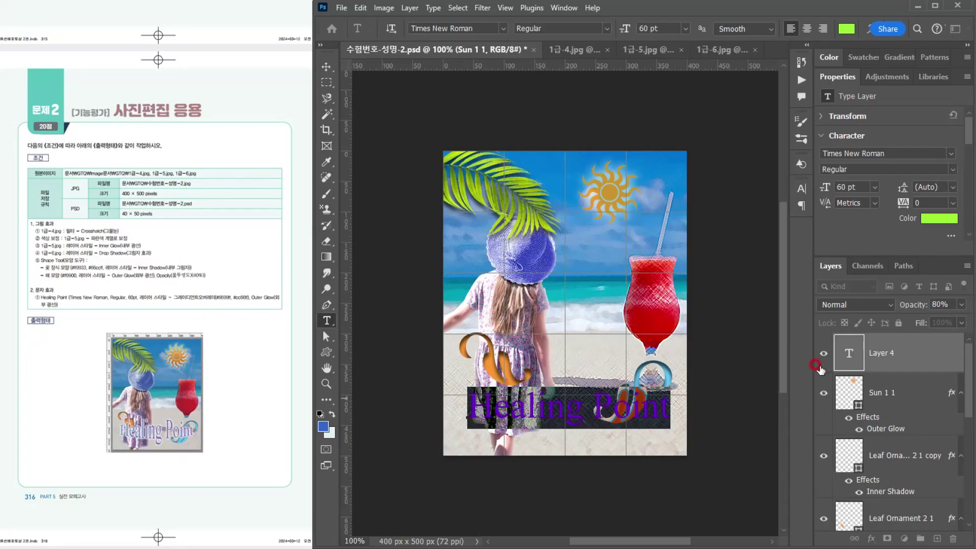
click(843, 357)
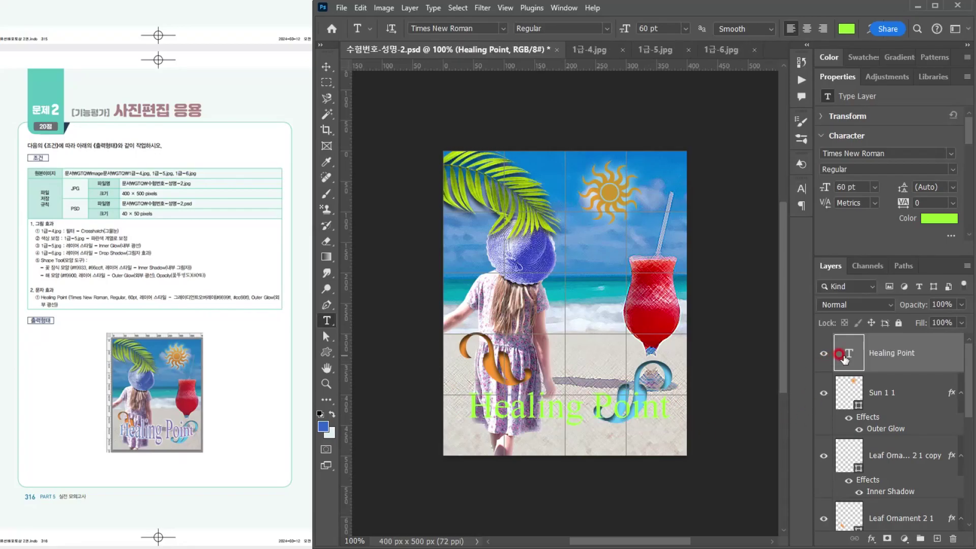
- Add a Gradient Overlay to the Healing Point layer and set the gradient's starting color stop to #6699ff
click(869, 538)
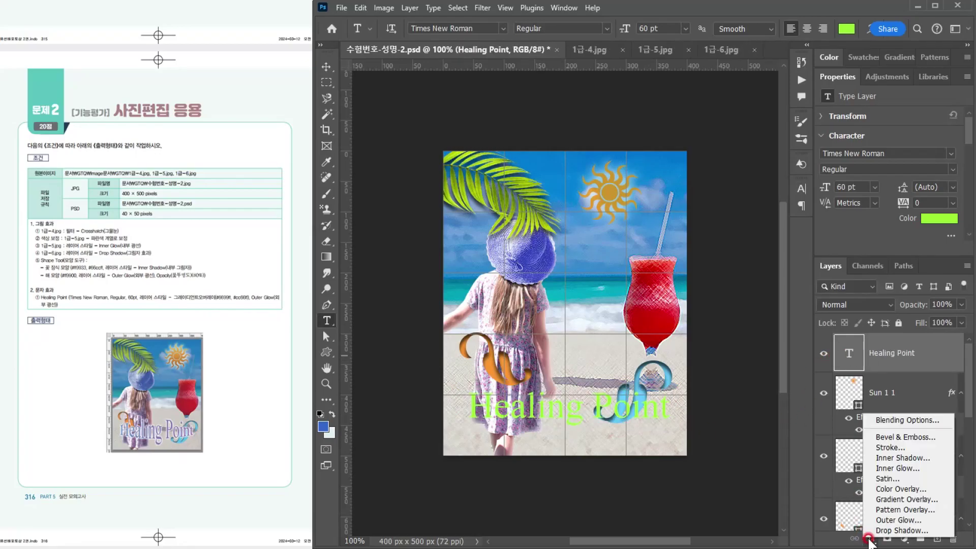
click(899, 500)
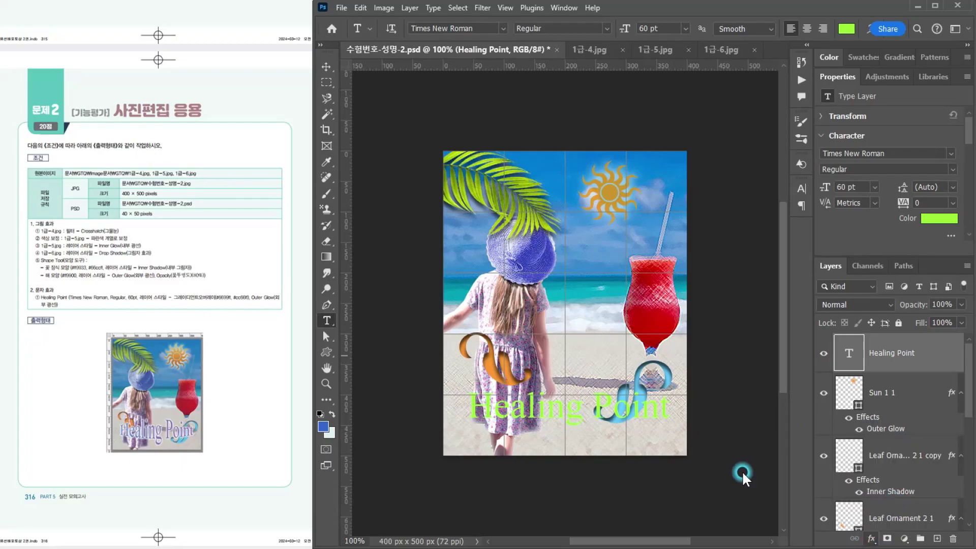
click(878, 275)
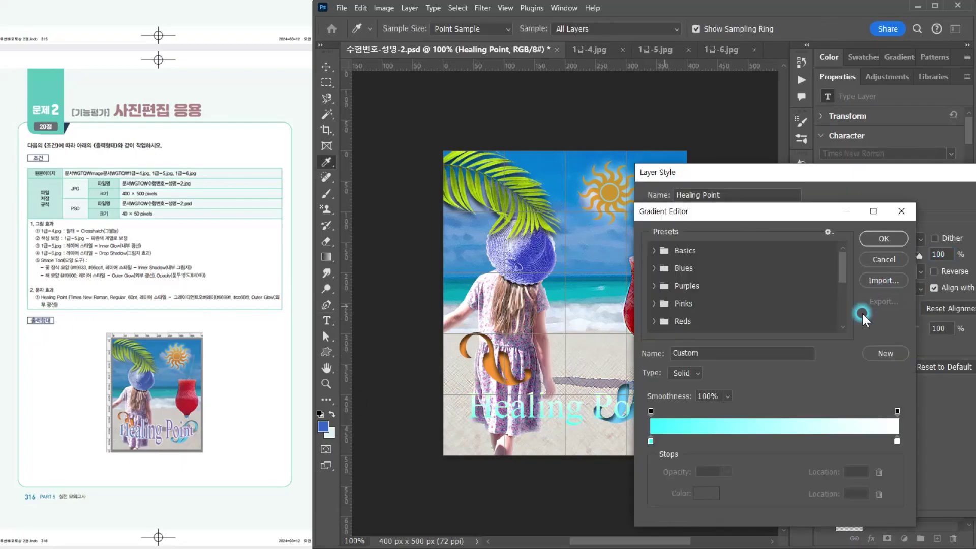
double_click(650, 440)
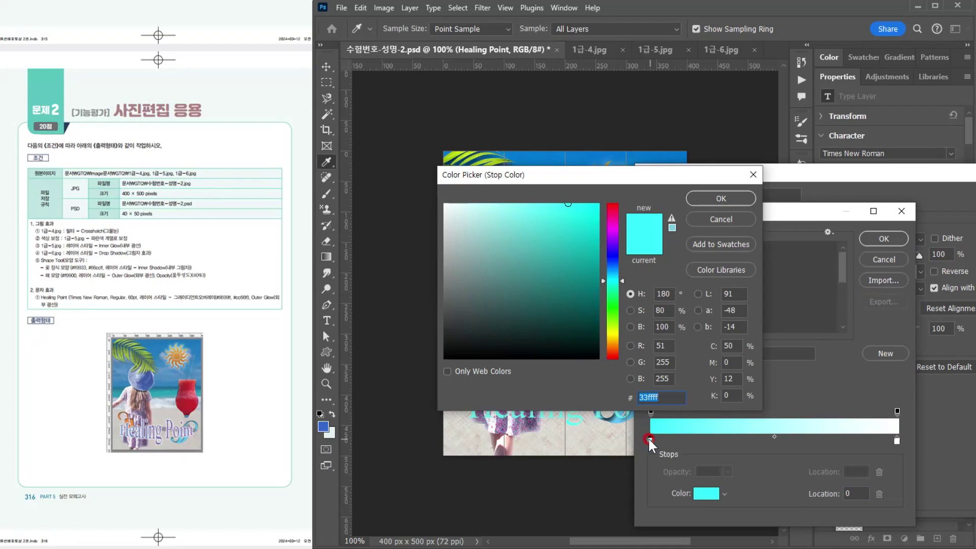
text(6699ff)
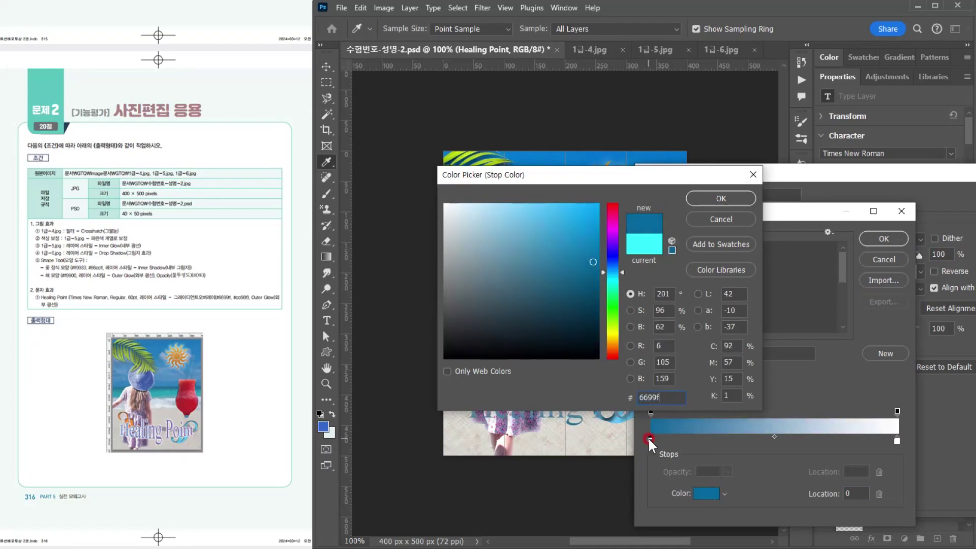
key(Return)
- Set the gradient's end color stop to #cc66ff and the overlay angle to 0°
double_click(896, 440)
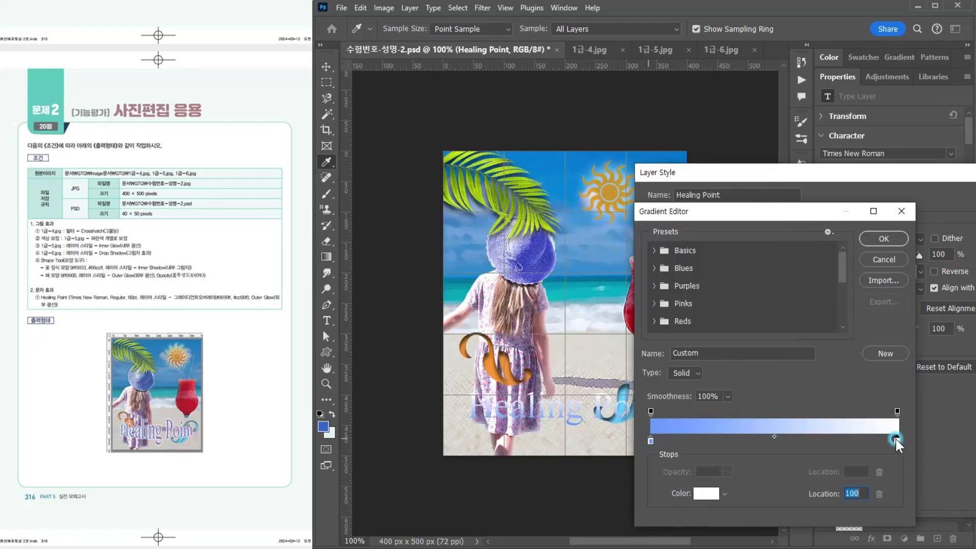
text(cc66f)
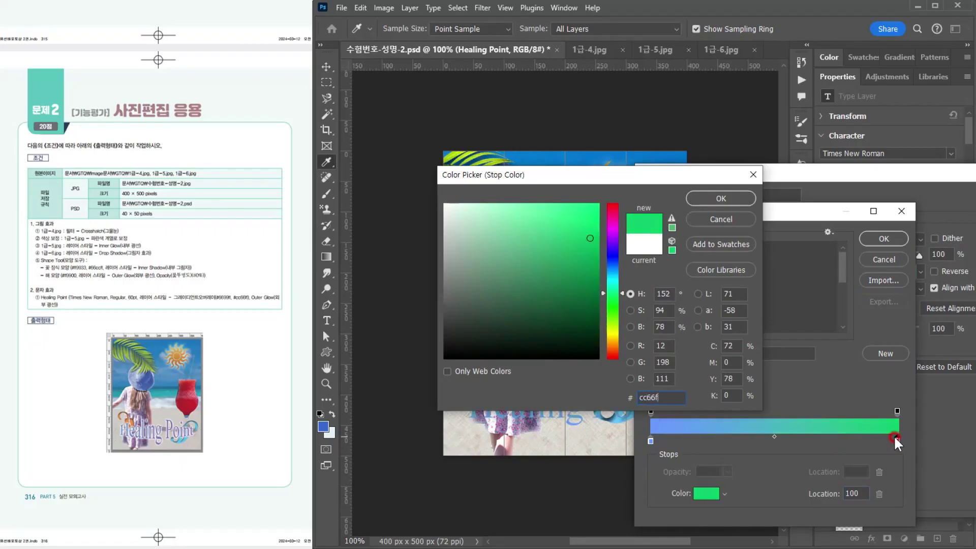
text(f)
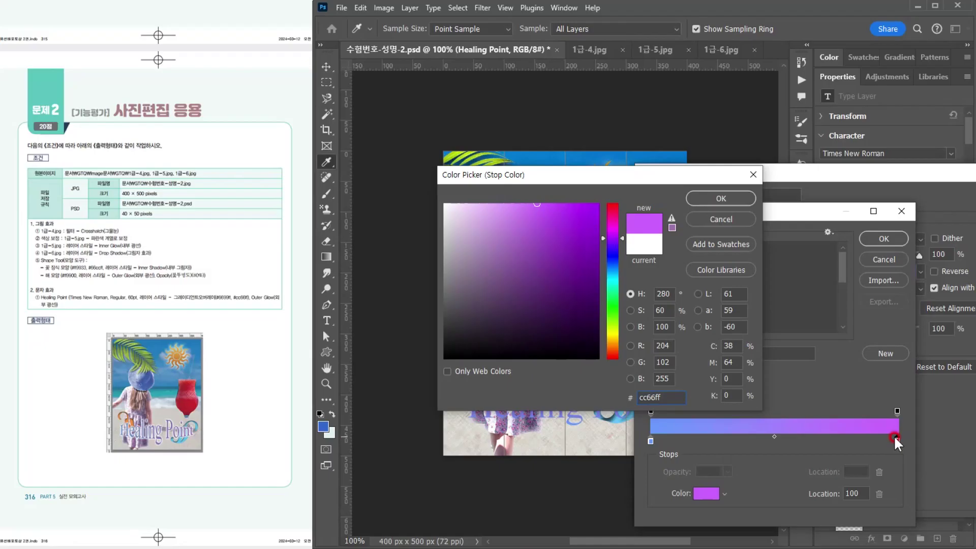
click(718, 200)
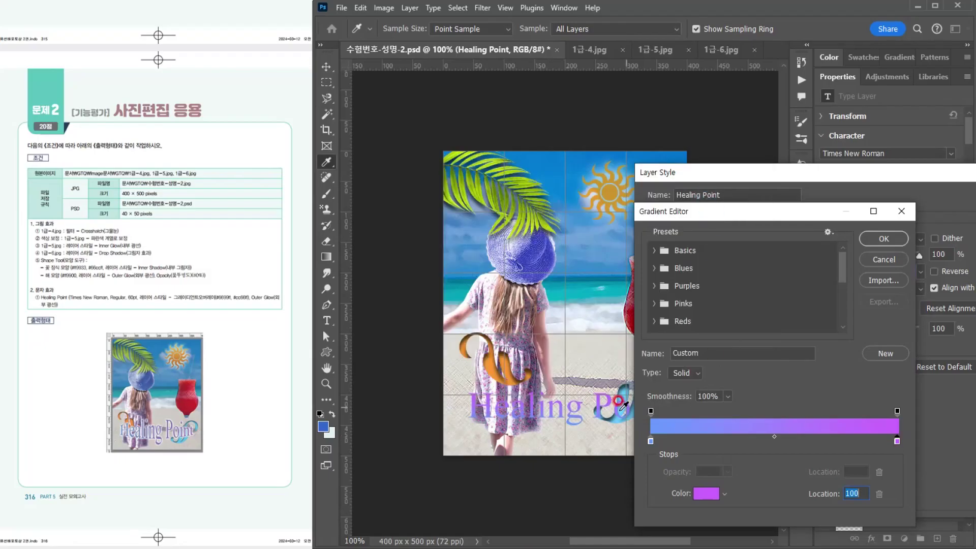
click(884, 238)
double_click(884, 307)
drag(888, 309, 831, 309)
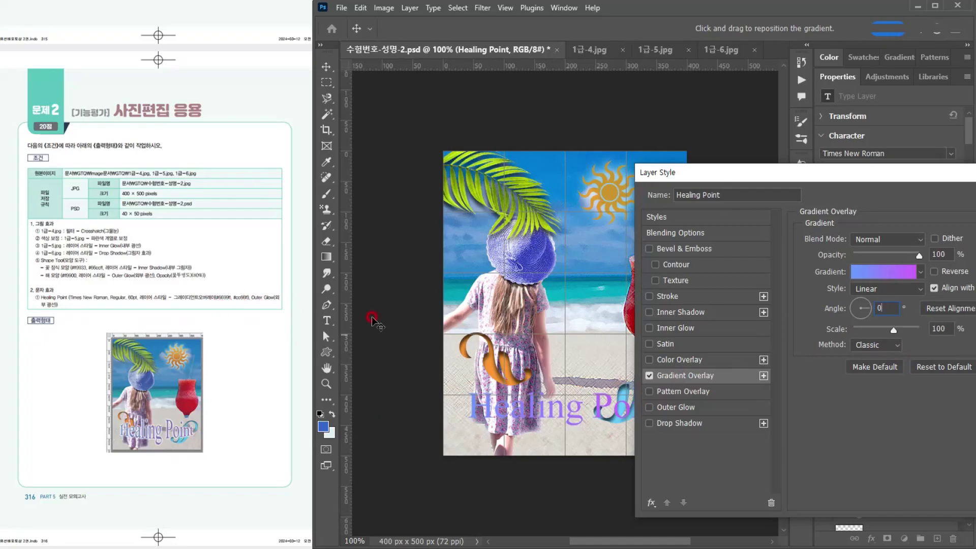
- Add an Outer Glow with a size of 10 px to the Healing Point text and apply the layer styles
click(716, 410)
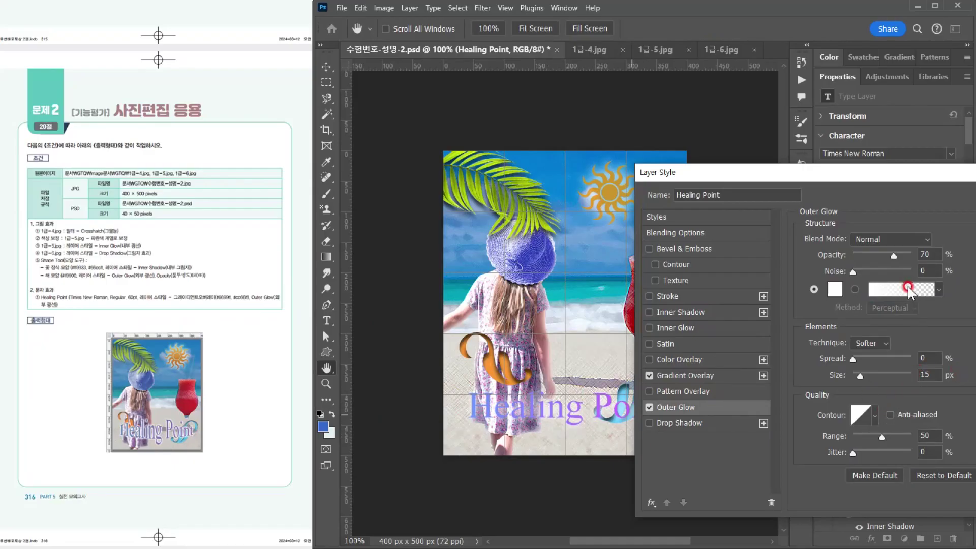
click(931, 375)
text(10)
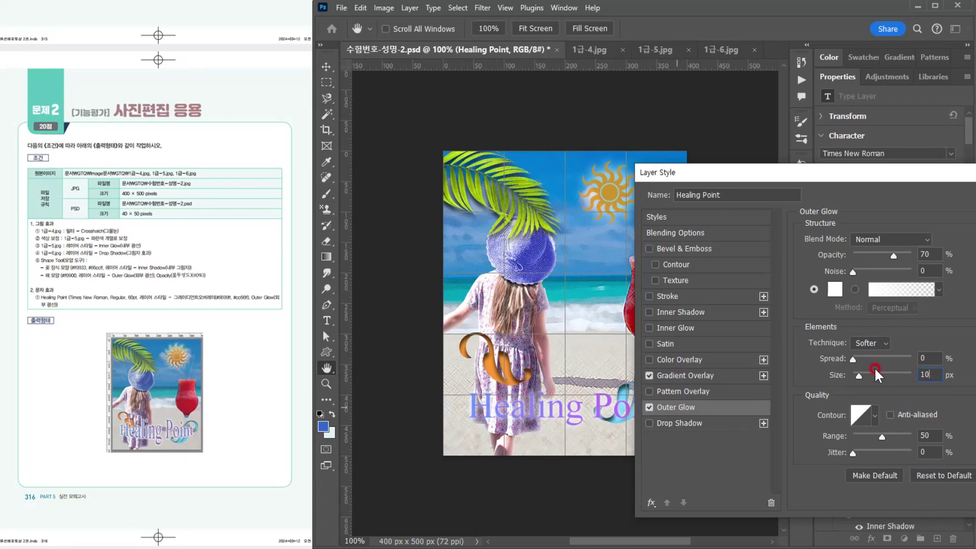
drag(853, 360, 856, 363)
key(shift+Tab)
key(Return)
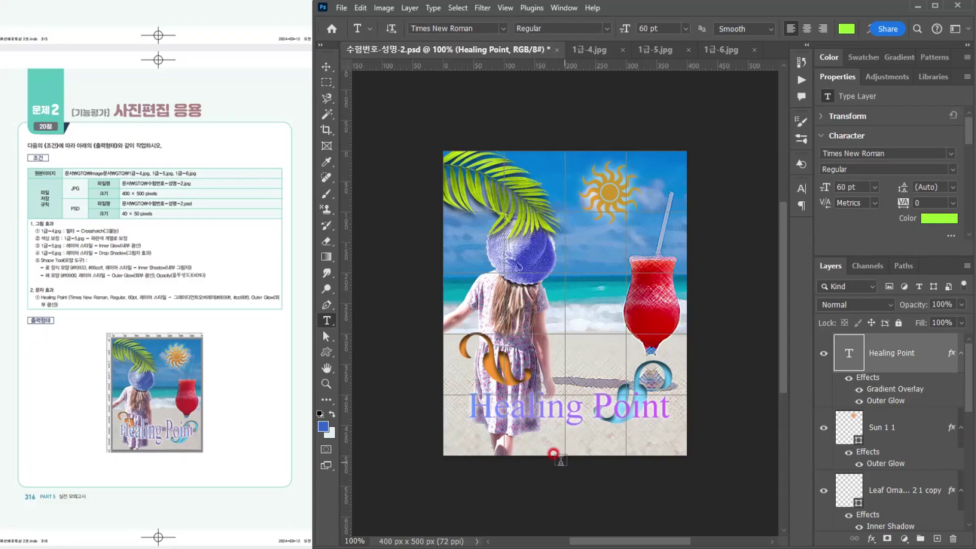
- Warp the Healing Point text with the horizontal Bulge style and a bend of +30%
click(867, 31)
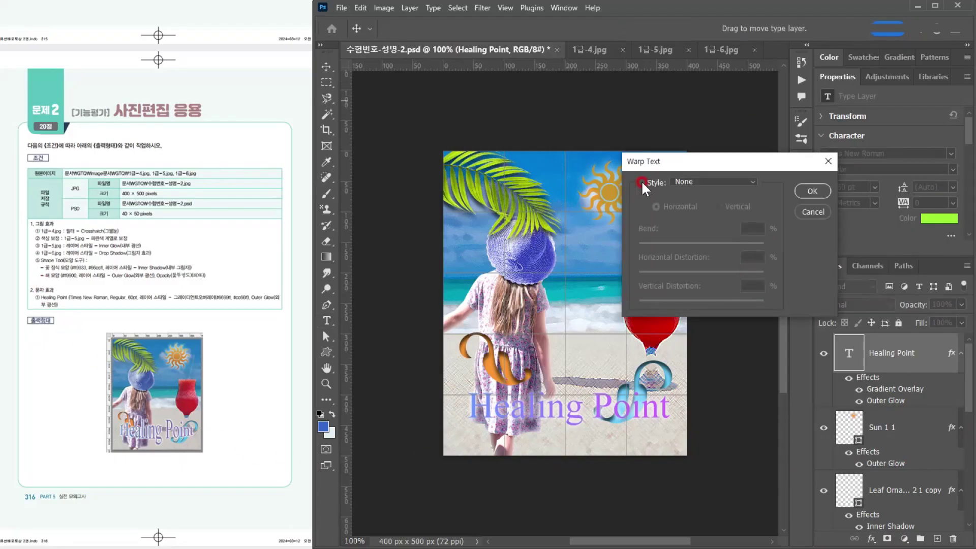
click(689, 182)
click(701, 278)
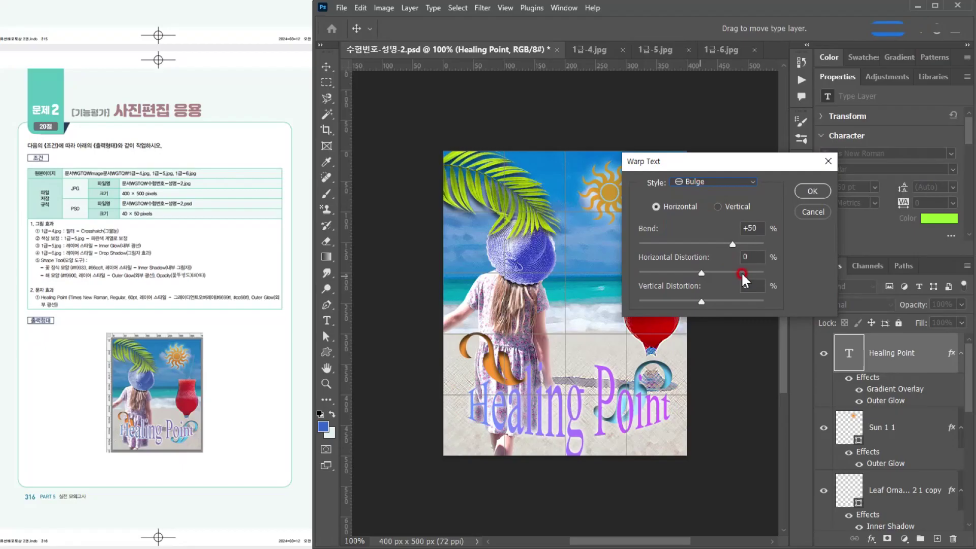
drag(732, 248, 721, 249)
double_click(759, 230)
click(813, 192)
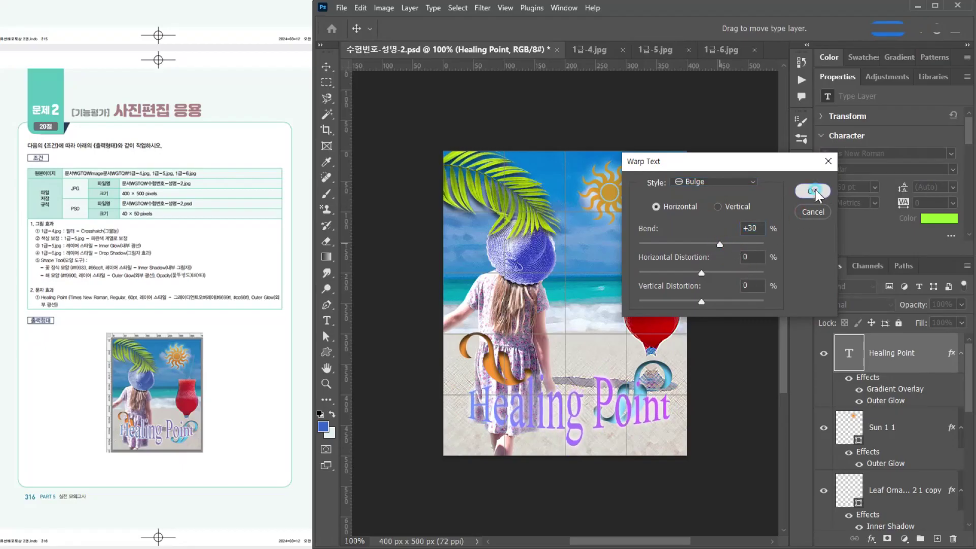
- Move the warped title slightly upward so it overlaps the lower parts of both leaf ornaments as in the reference
click(326, 67)
drag(613, 411, 613, 392)
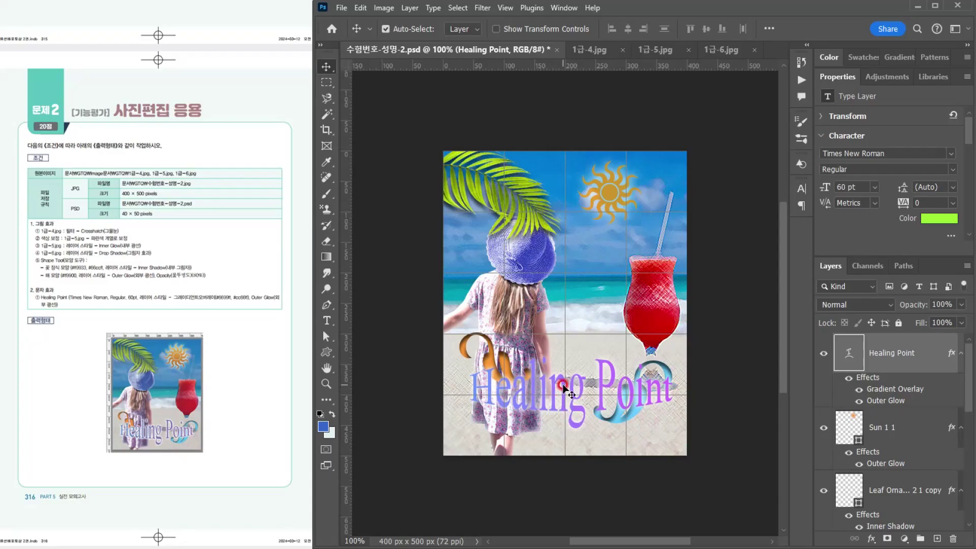
drag(564, 388, 565, 391)
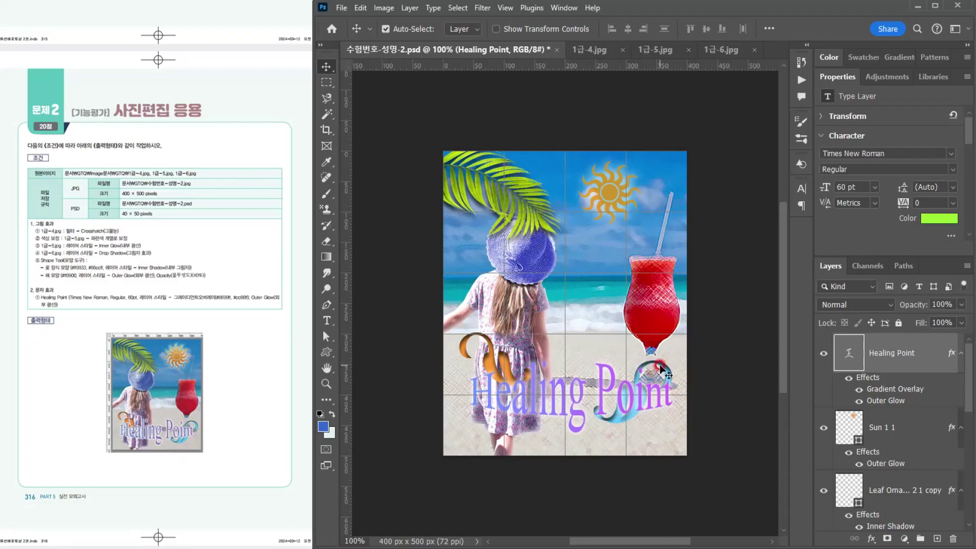
drag(660, 373, 661, 372)
- Save the changes to the document 수험번호-성명-2.psd
click(341, 8)
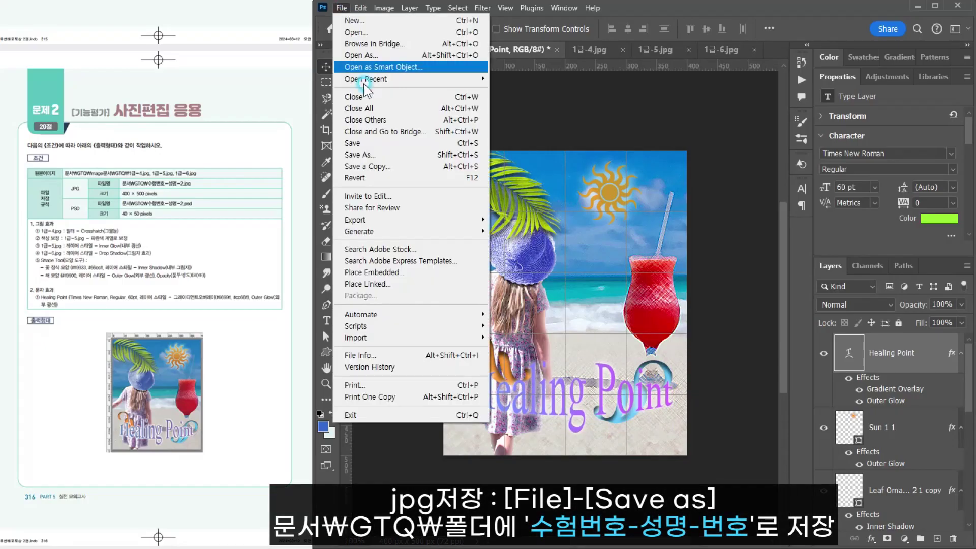
click(356, 142)
click(536, 257)
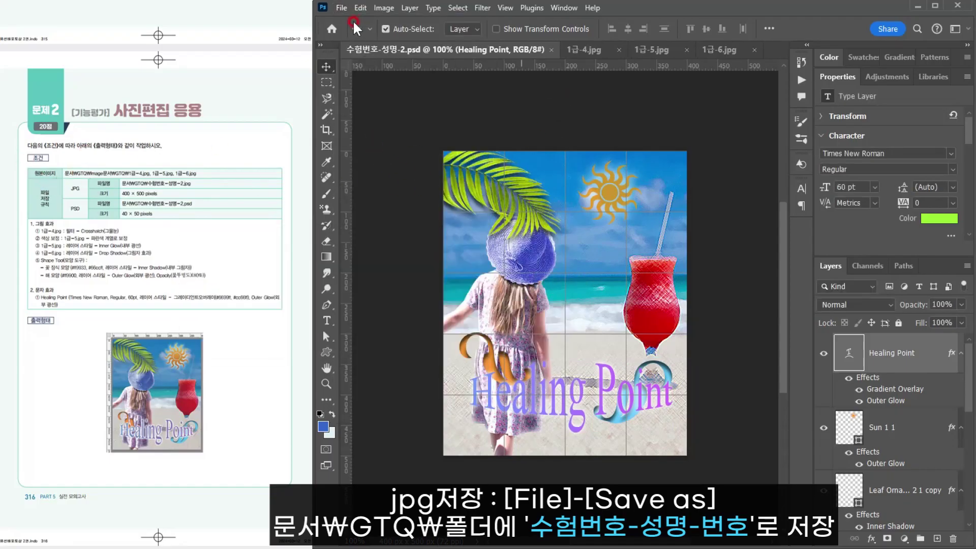
- Start saving a copy of the composite in the GTQ folder with JPEG as the file format
click(340, 8)
click(355, 153)
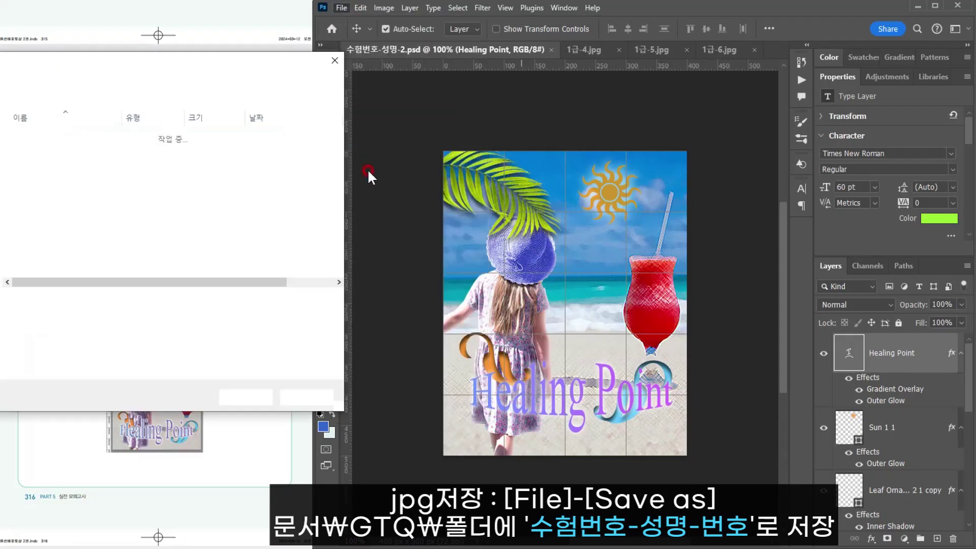
drag(76, 64, 96, 68)
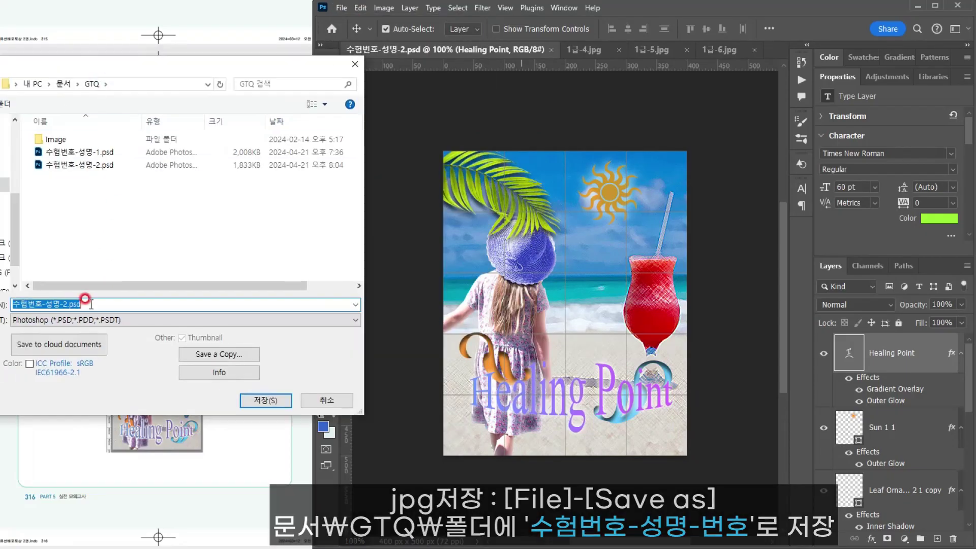
click(79, 320)
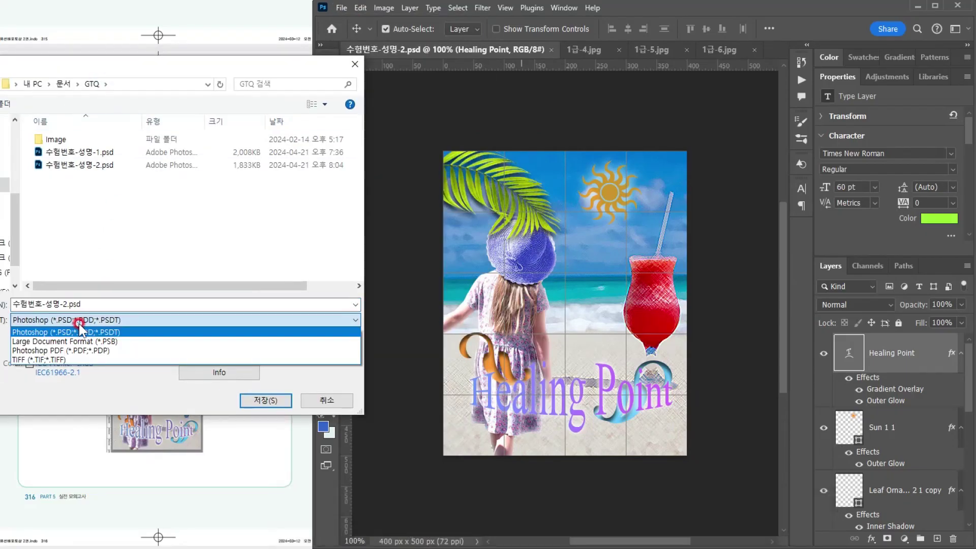
click(70, 392)
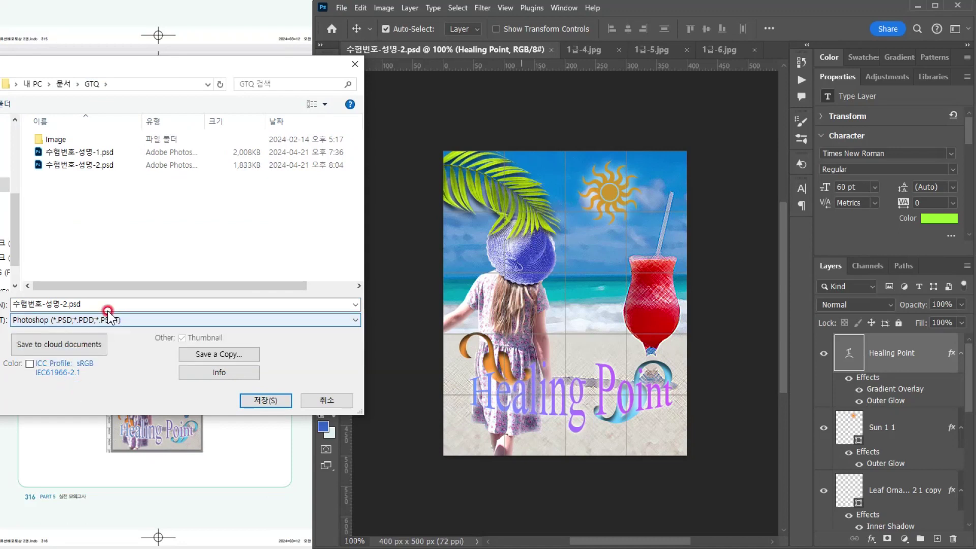
click(229, 354)
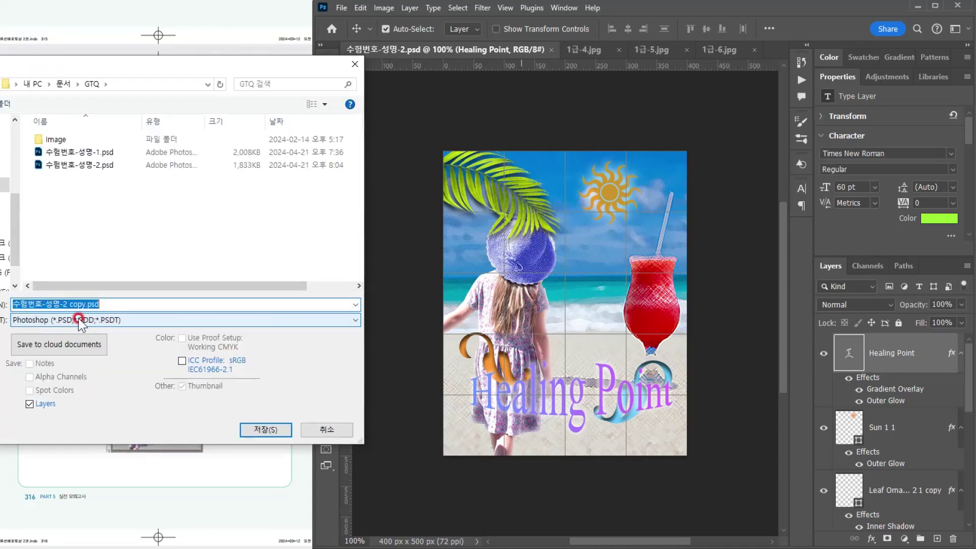
click(80, 320)
click(51, 417)
- Name the JPEG copy 수험번호-성명-2, choose a quality preset and save it
click(89, 303)
drag(109, 304, 71, 304)
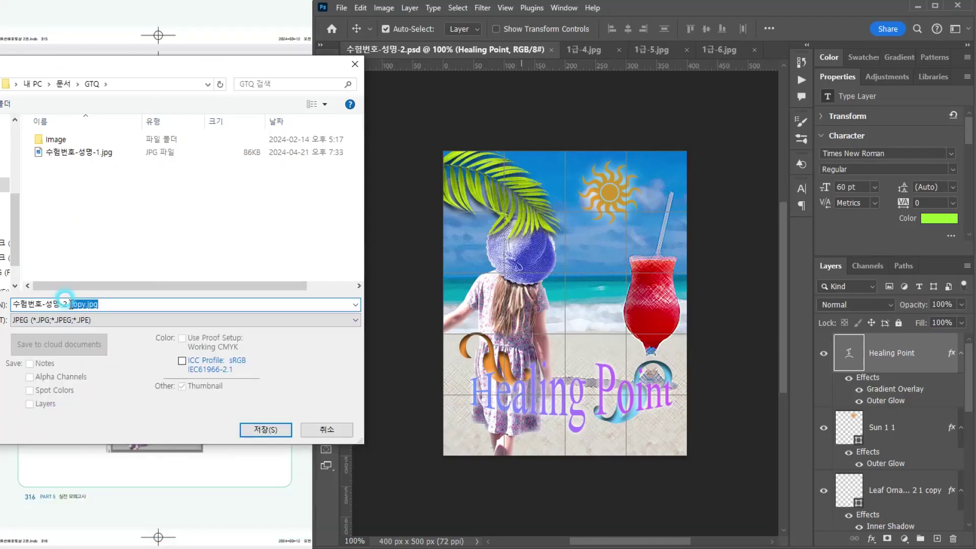
key(BackSpace)
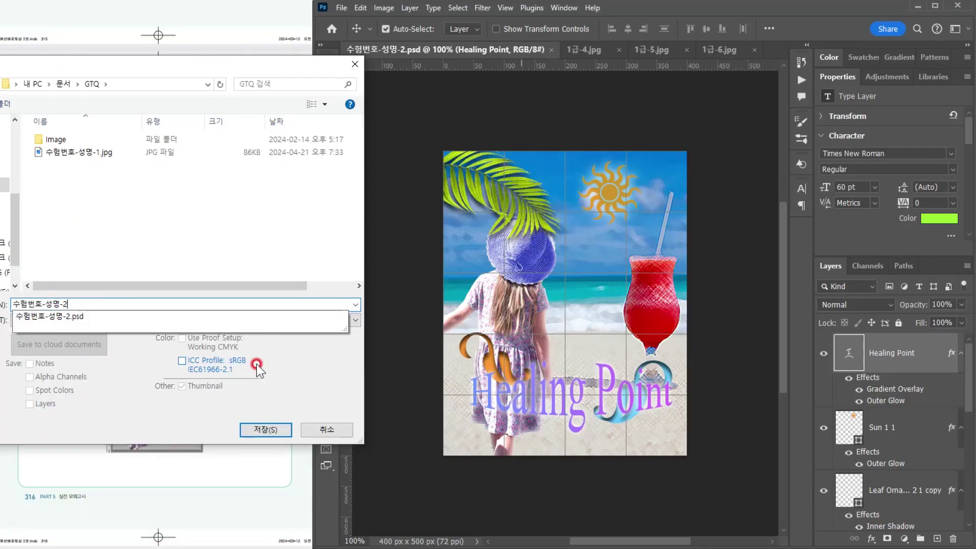
key(Return)
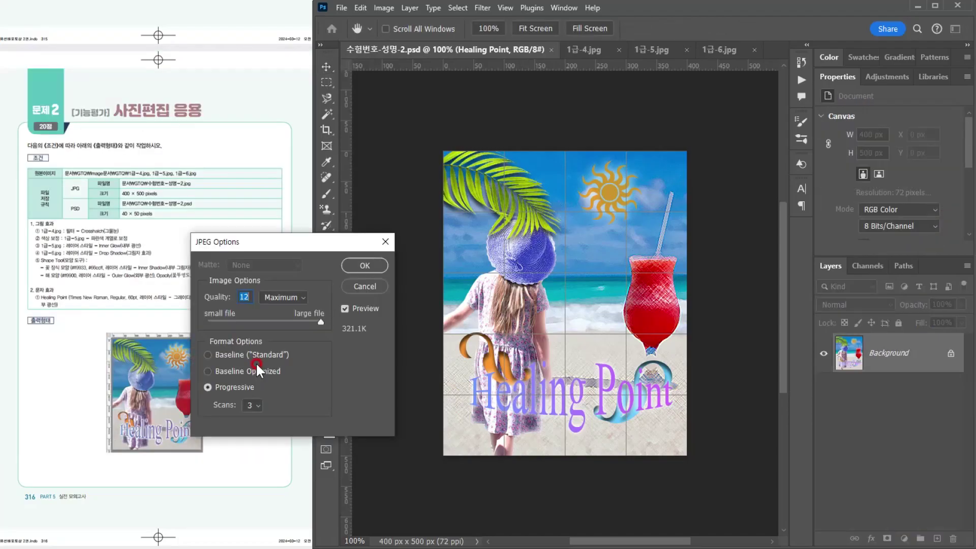
click(294, 296)
click(285, 338)
click(347, 266)
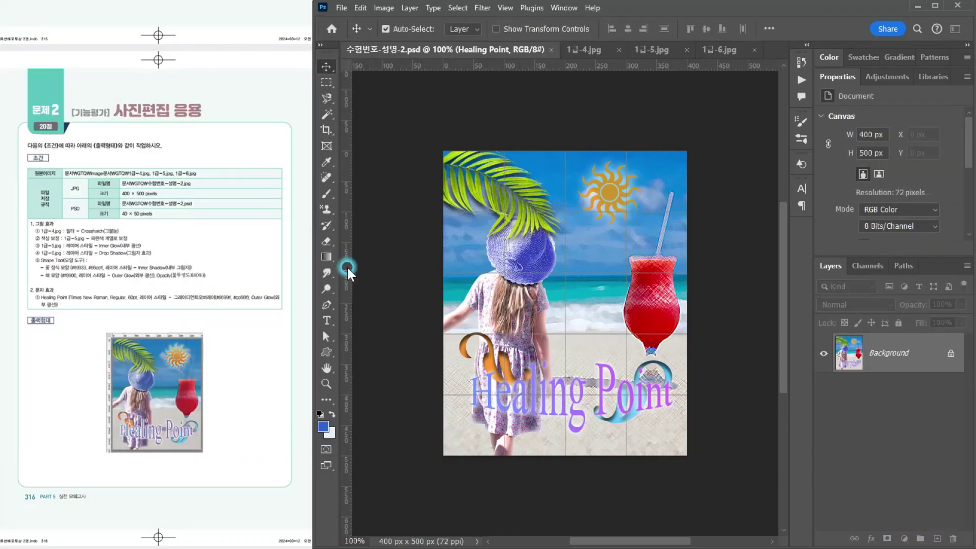
- Resize the layered document to 40 × 50 pixels and save it as 수험번호-성명-2.psd
click(384, 8)
click(394, 99)
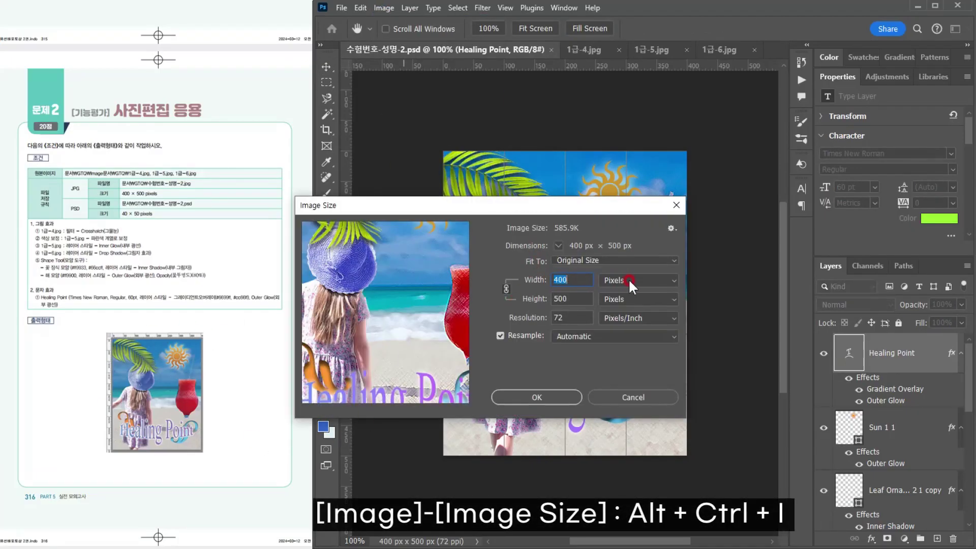
text(40)
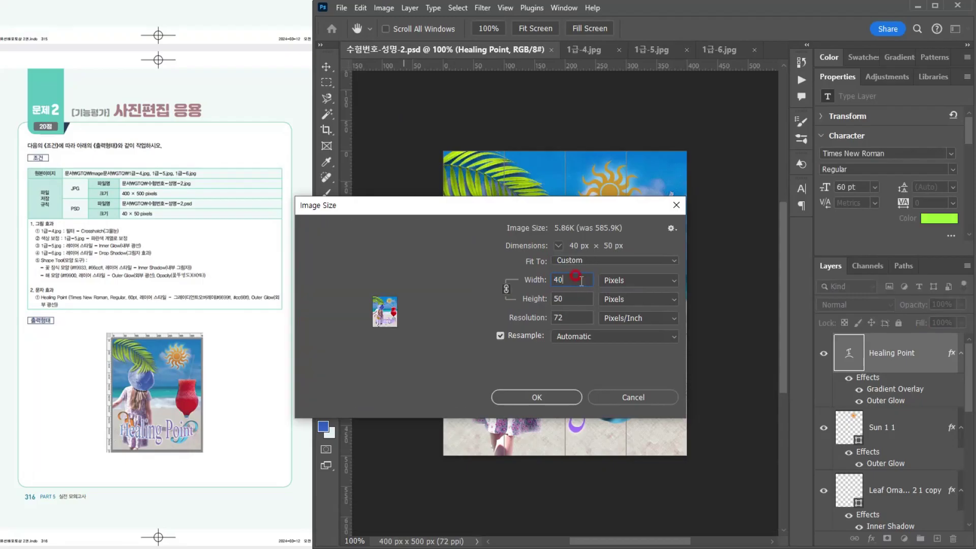
key(Return)
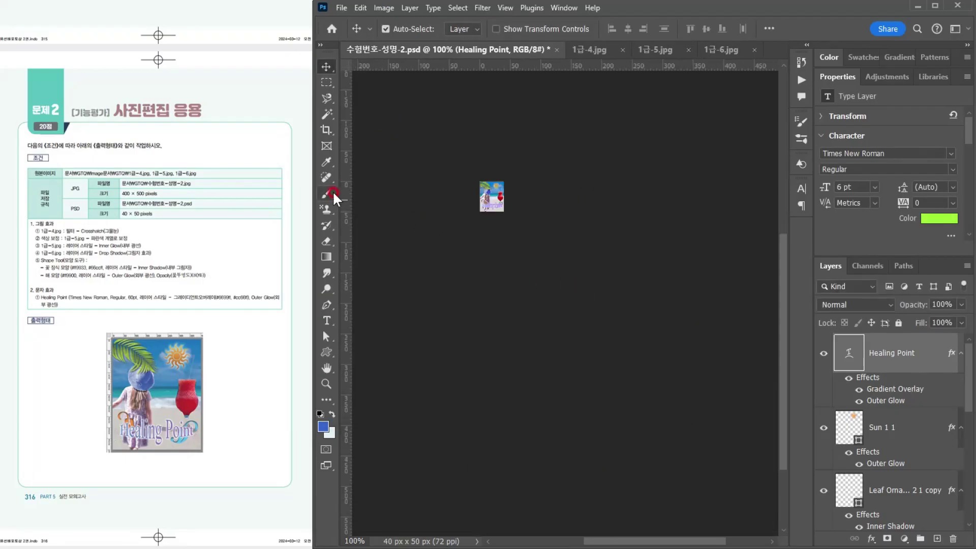
click(340, 9)
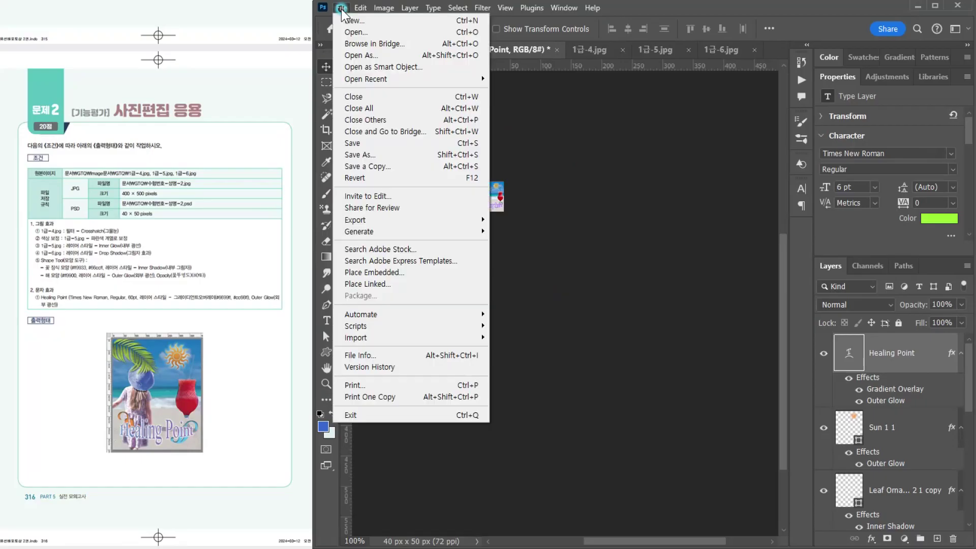
click(368, 143)
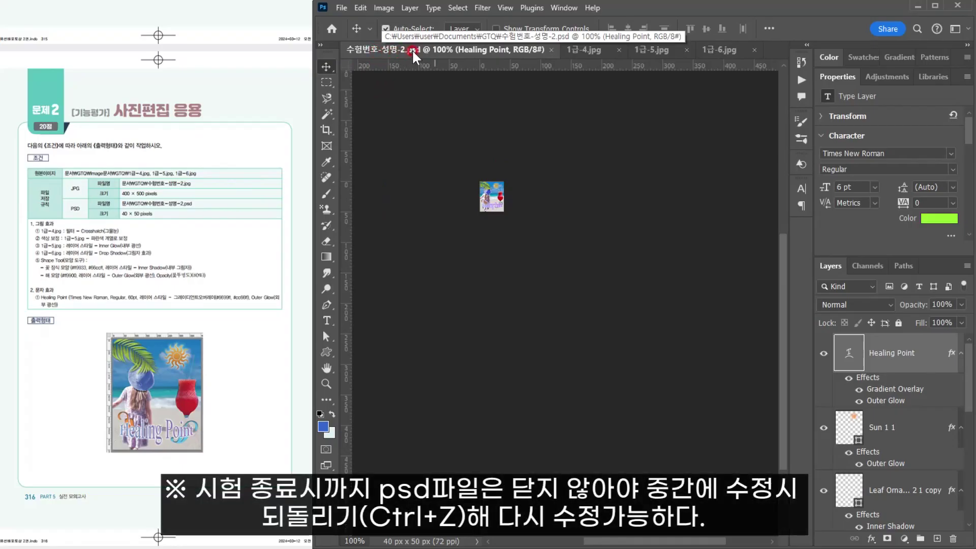
- Undo the image resize and examine the Shape Tool conditions for the sun shape in the problem sheet
key(ctrl+z)
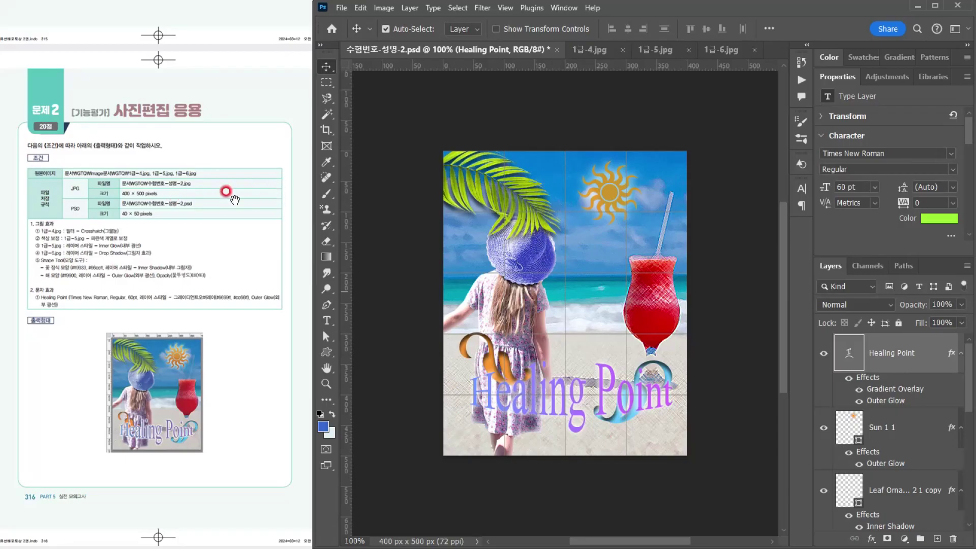
drag(222, 192, 220, 132)
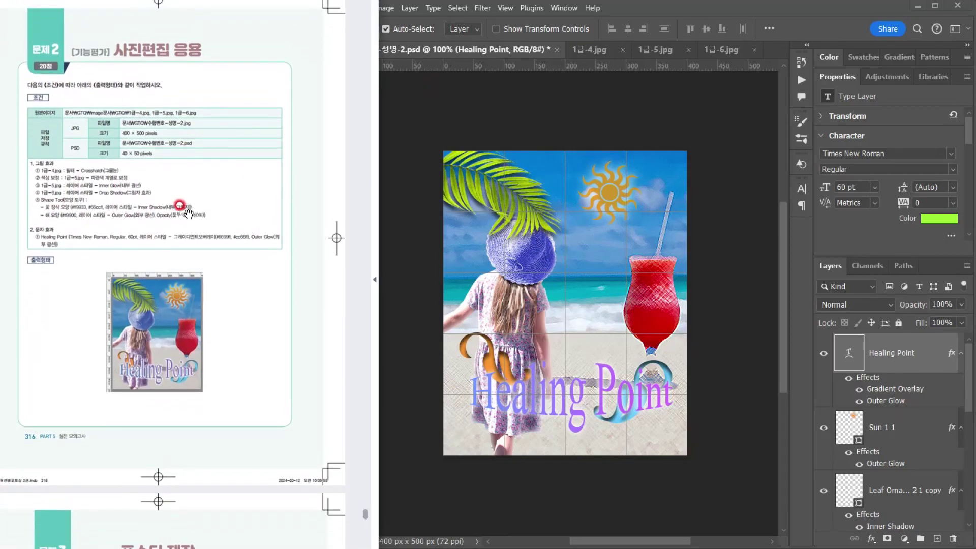
drag(191, 214, 190, 226)
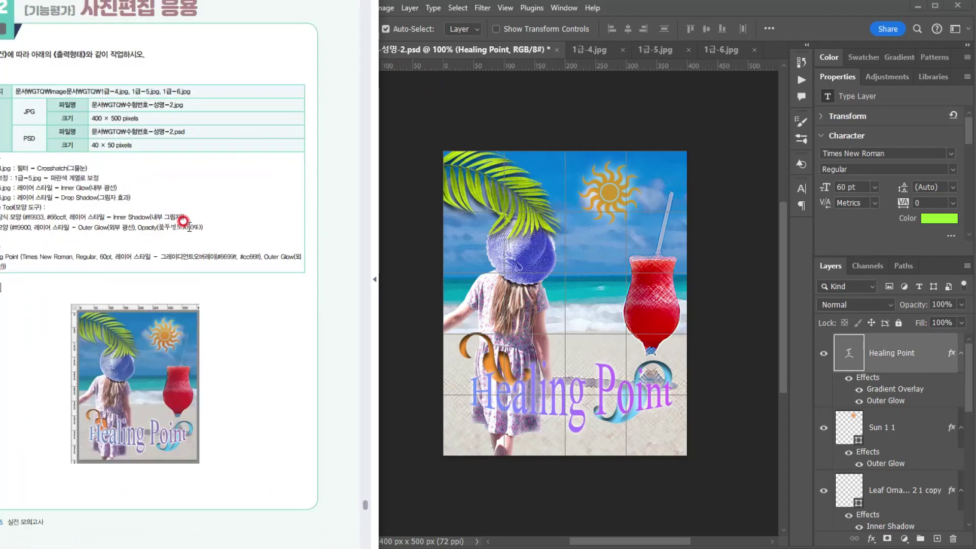
scroll(274, 252, up, 3)
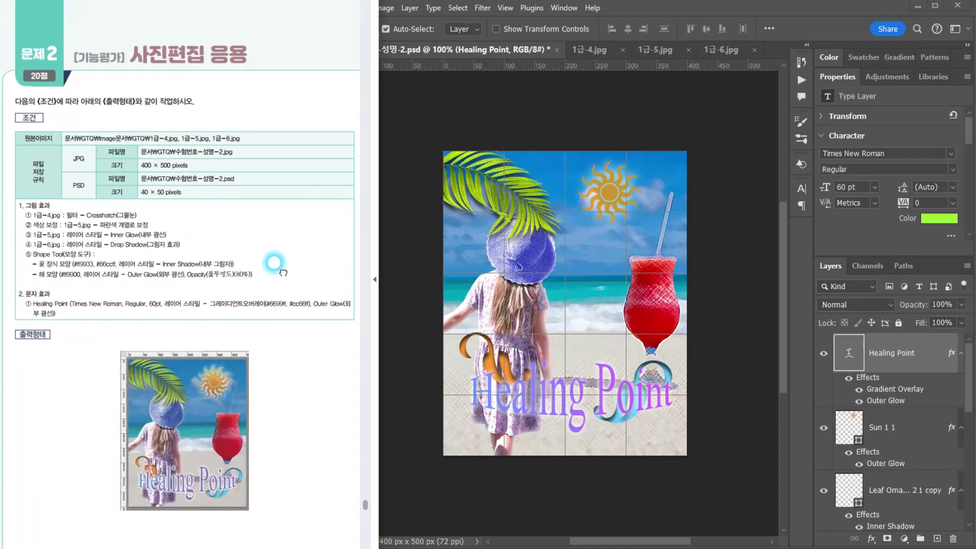